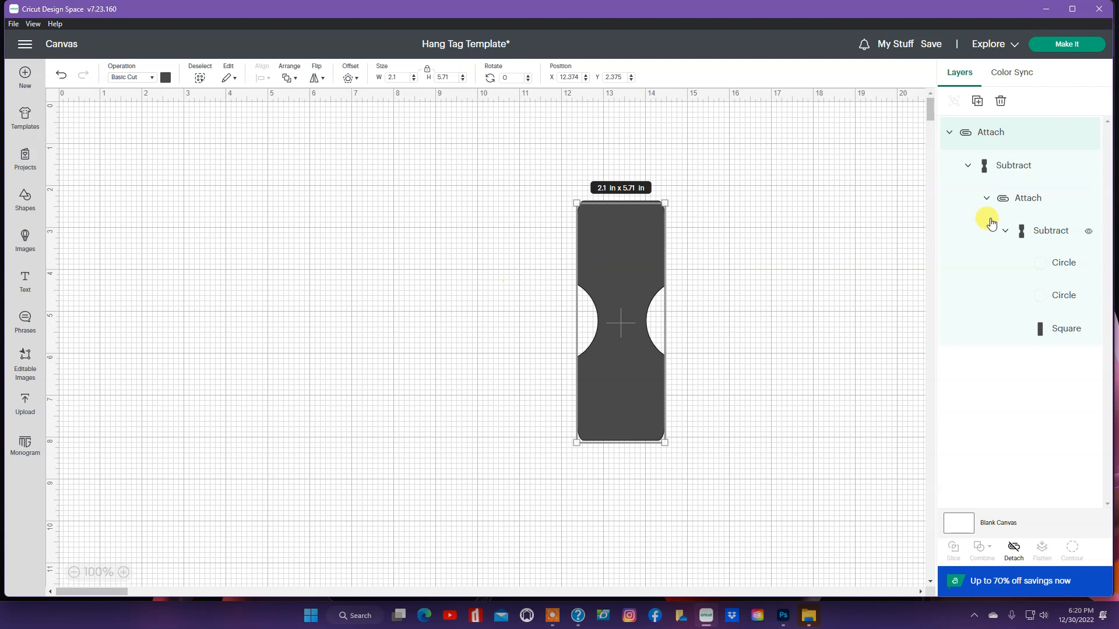
# Step: Hide the original Attach hang-tag group and bring up the Shapes library
pyautogui.click(1087, 134)
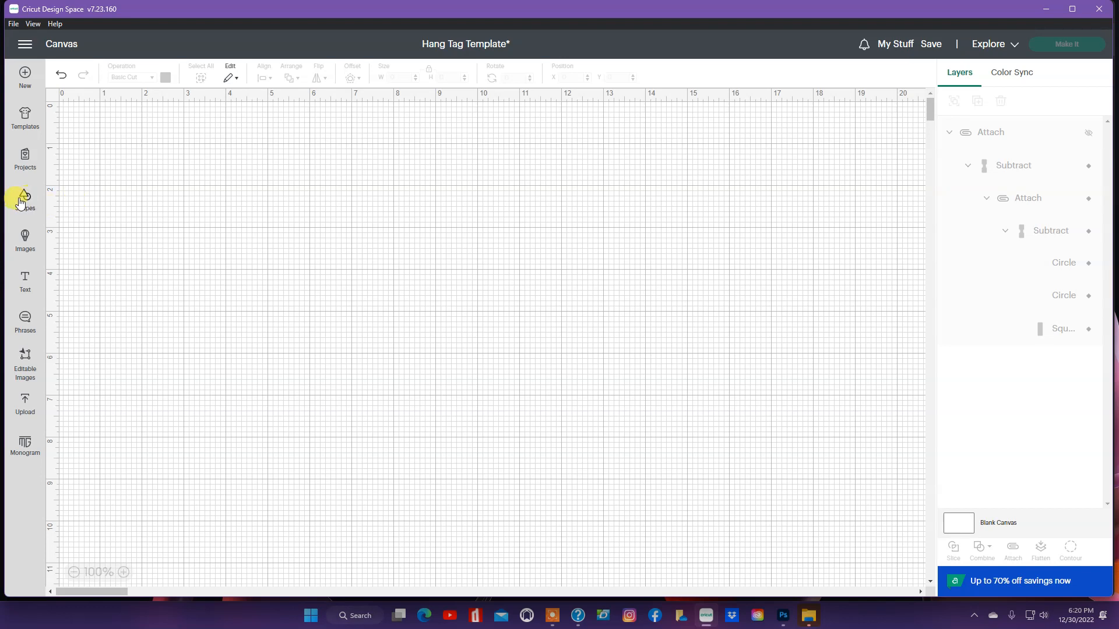
pyautogui.click(26, 201)
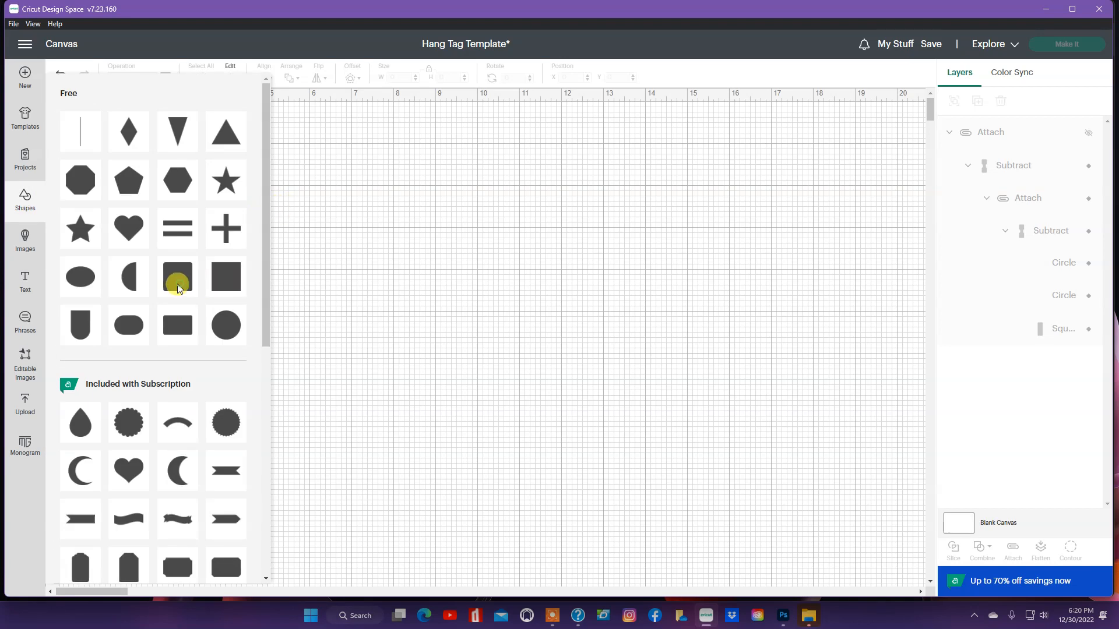
# Step: Add a rounded square, move it right, and resize it to 2.1 in by 5.71 in
pyautogui.click(178, 288)
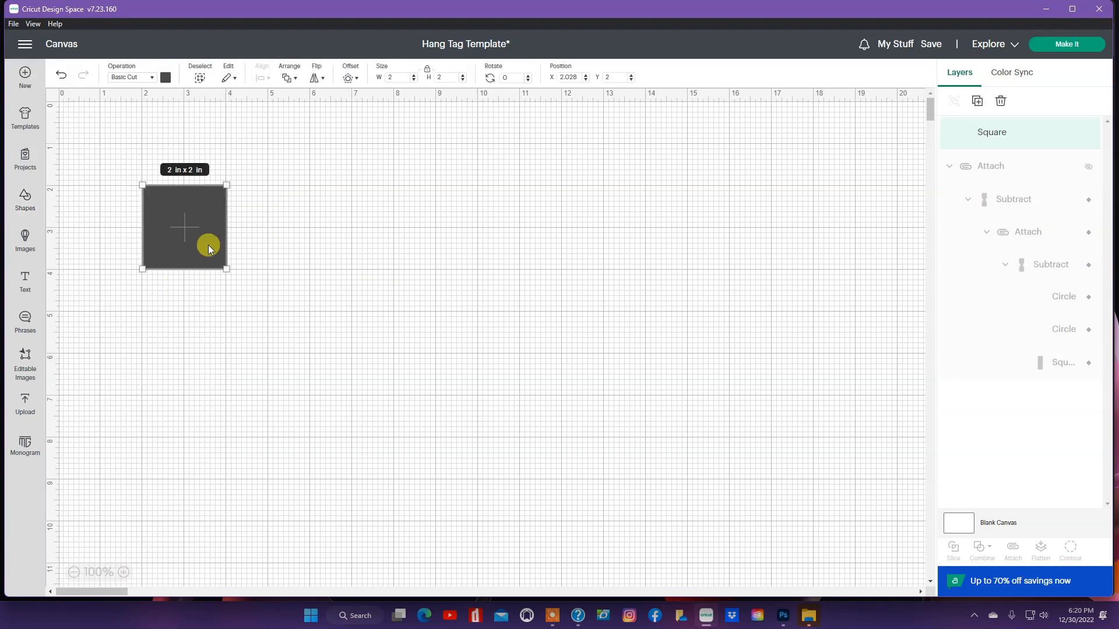
pyautogui.moveTo(208, 245); pyautogui.dragTo(301, 245)
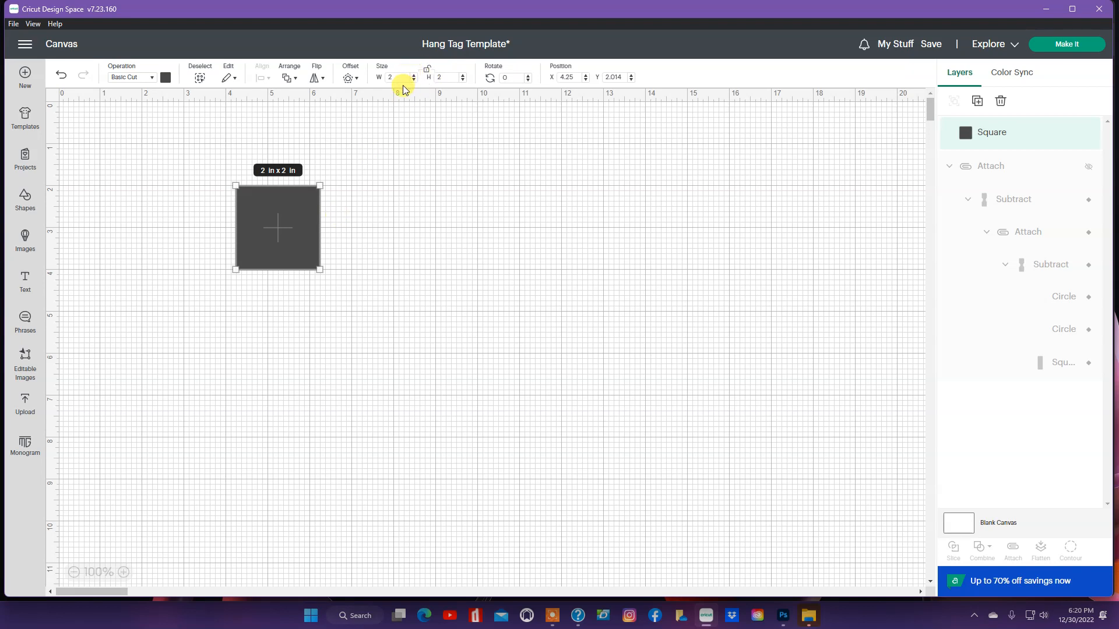
pyautogui.click(400, 81)
pyautogui.write('.1')
pyautogui.press('Tab')
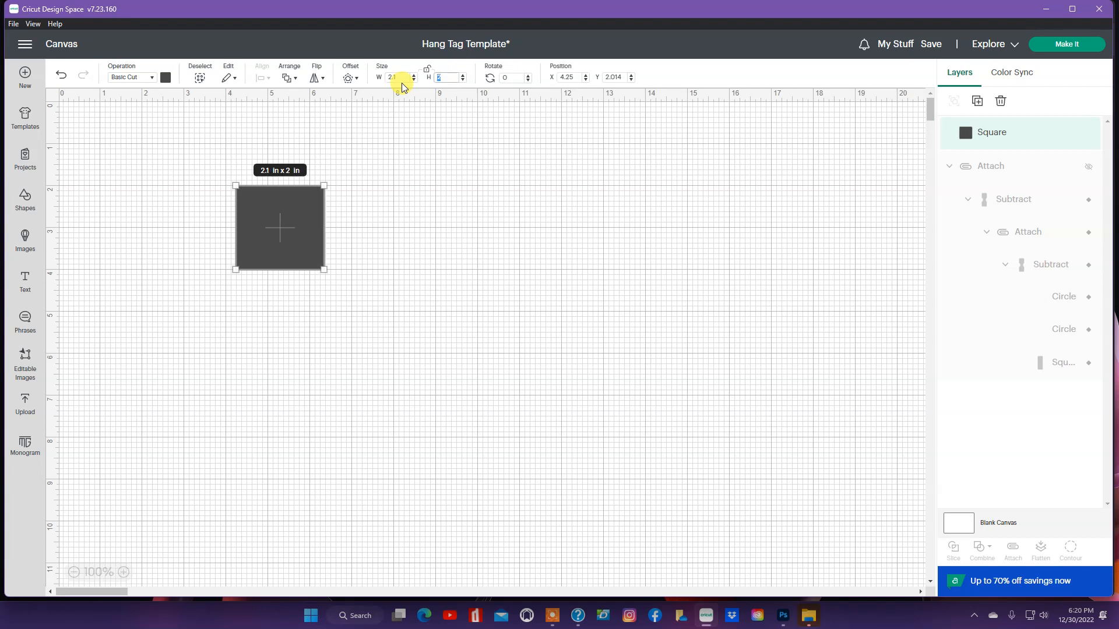
pyautogui.write('5.71')
pyautogui.press('Return')
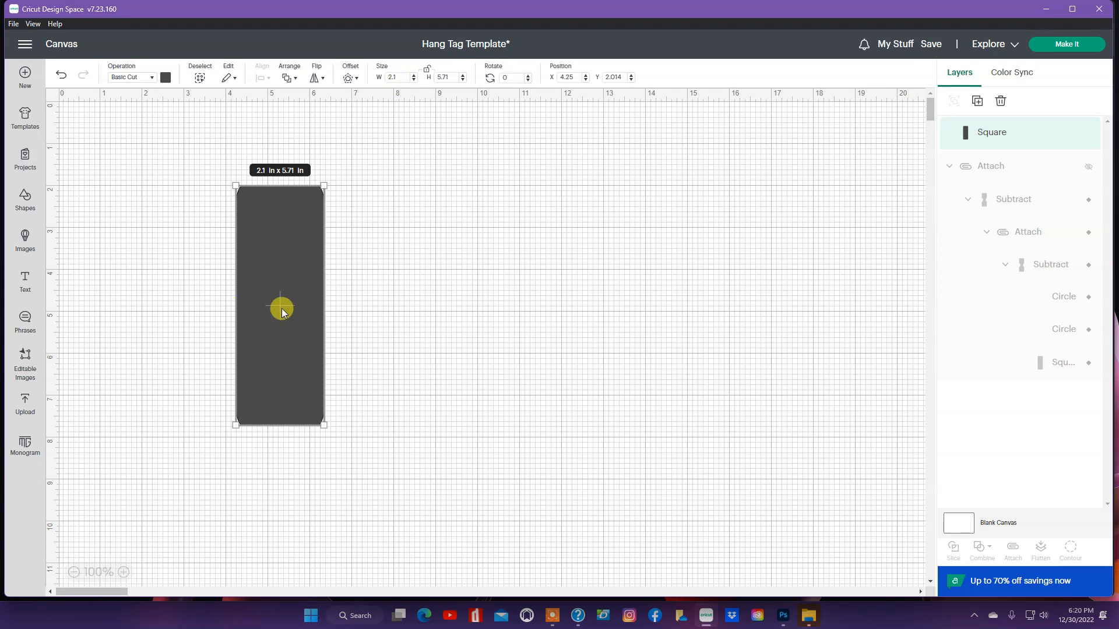
pyautogui.click(27, 200)
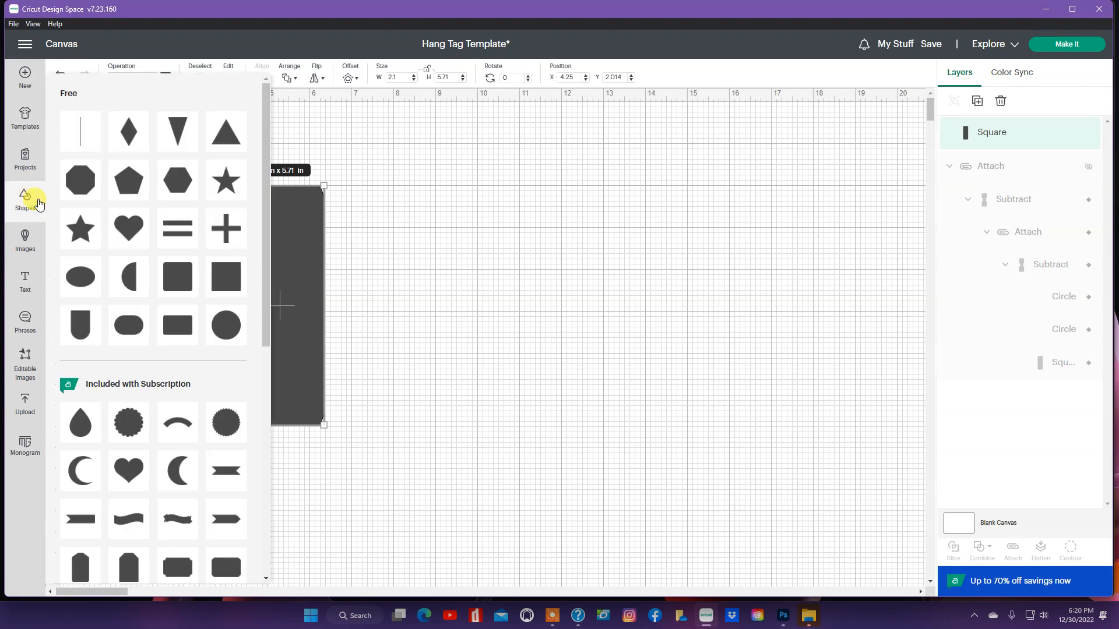
# Step: Add a 2 in circle and position it over the rectangle's right edge
pyautogui.click(232, 327)
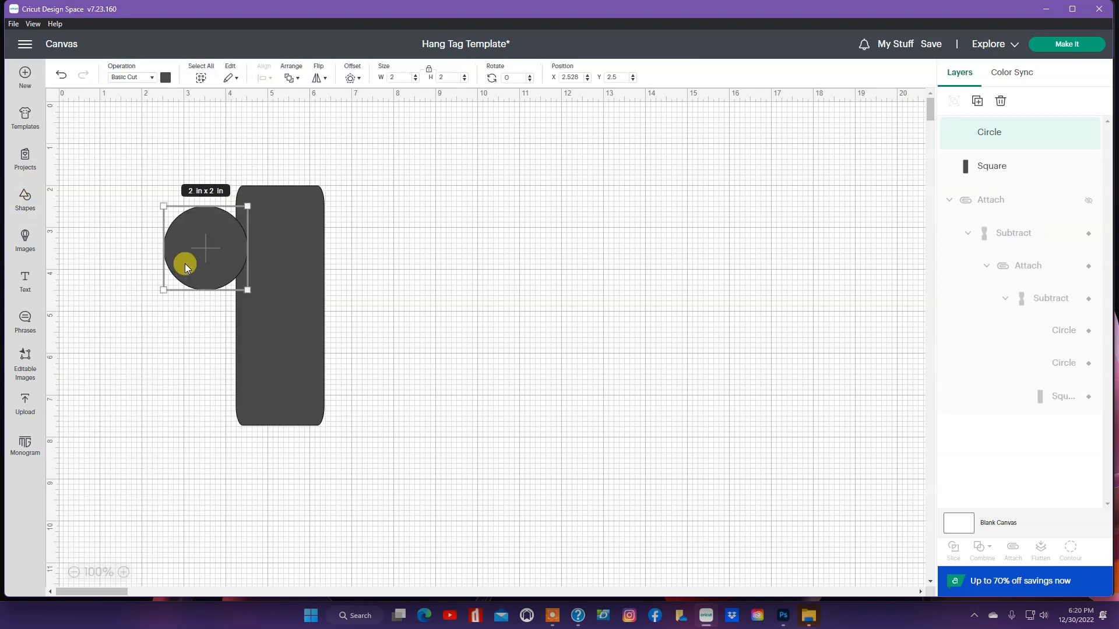
pyautogui.moveTo(185, 265); pyautogui.dragTo(325, 316)
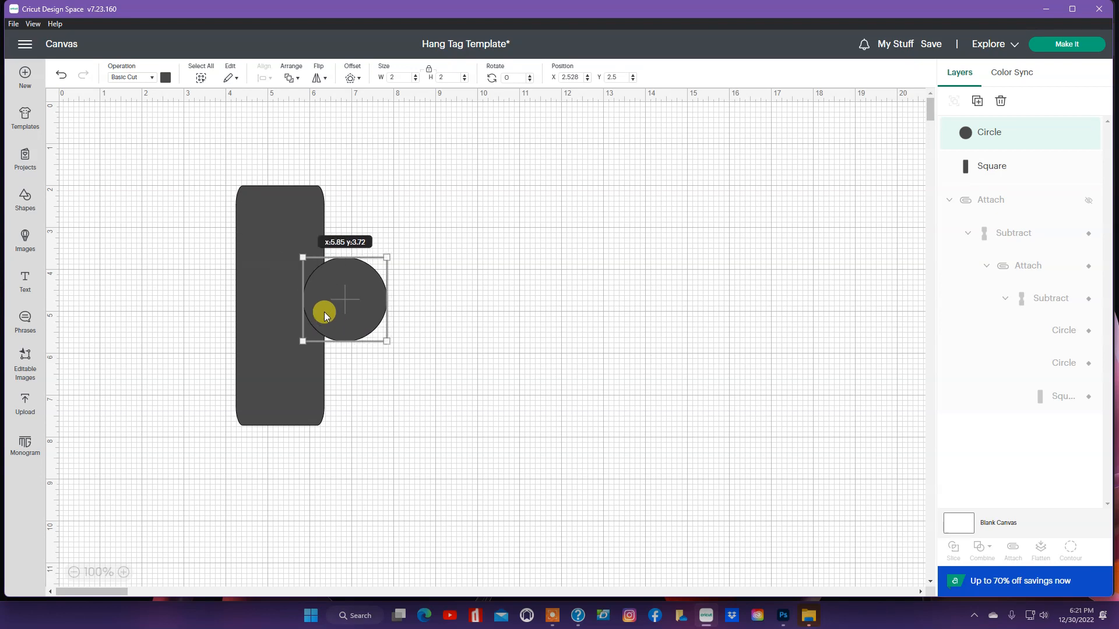
pyautogui.click(187, 302)
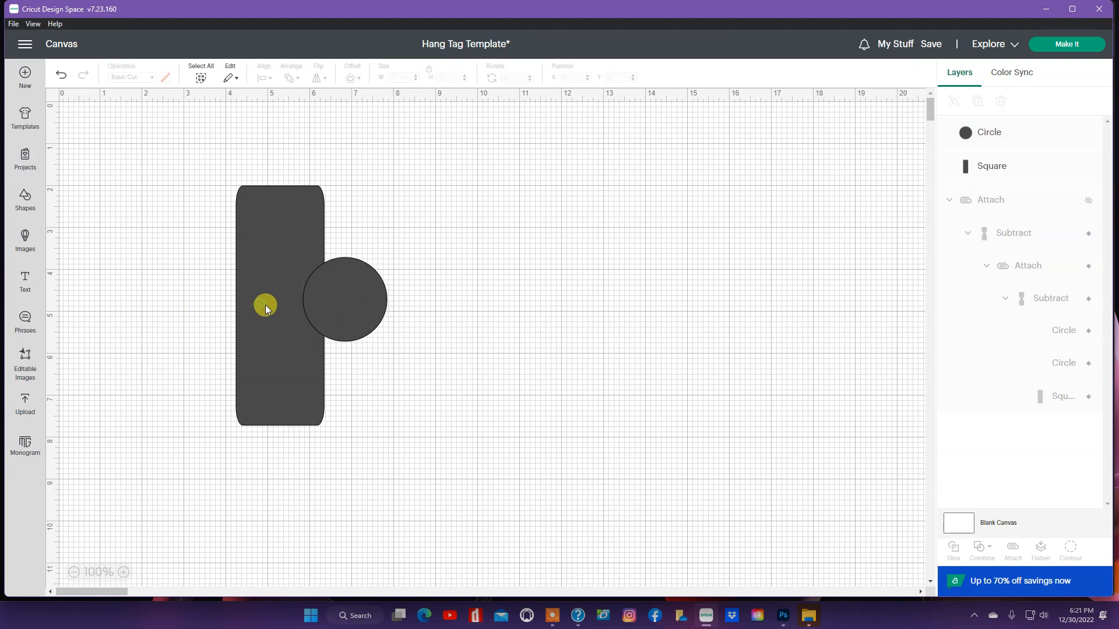
pyautogui.click(265, 306)
pyautogui.moveTo(319, 305); pyautogui.dragTo(338, 312)
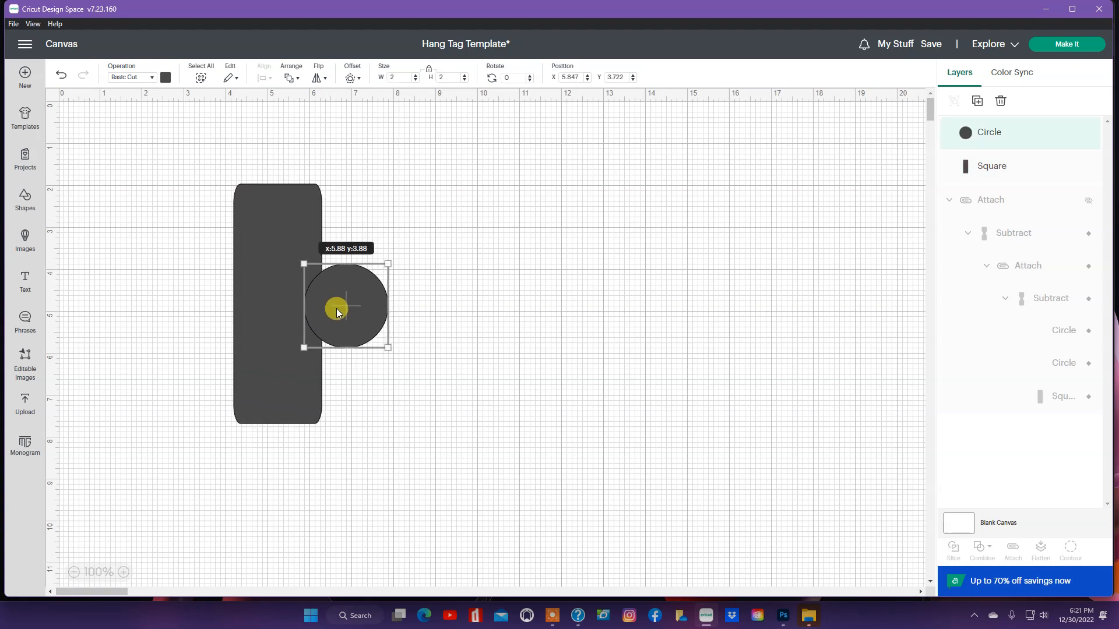
pyautogui.click(209, 291)
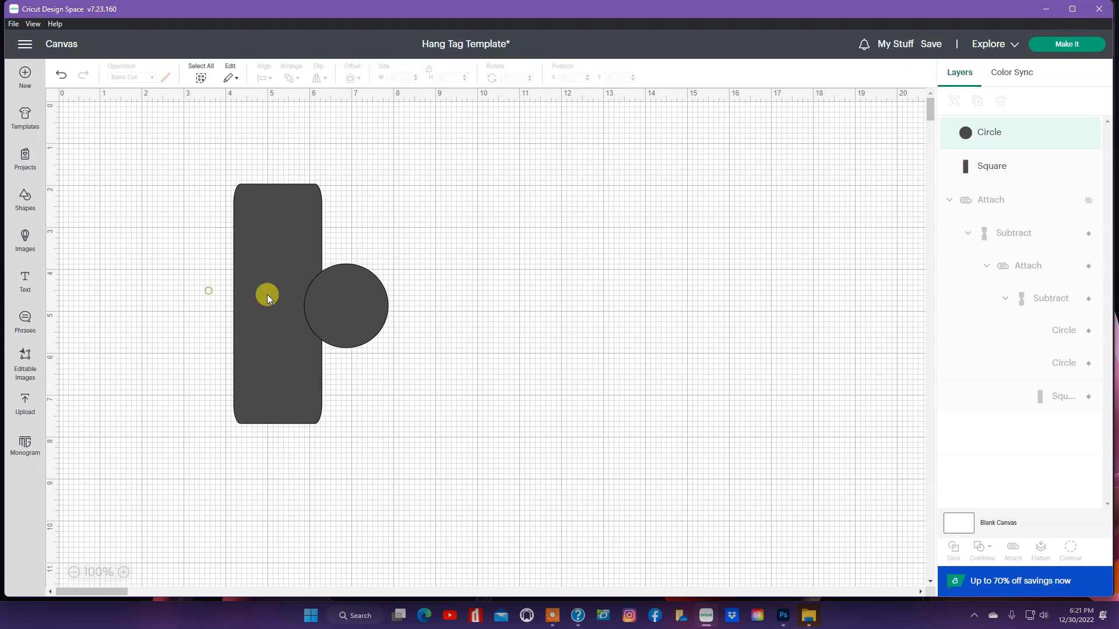
pyautogui.click(330, 299)
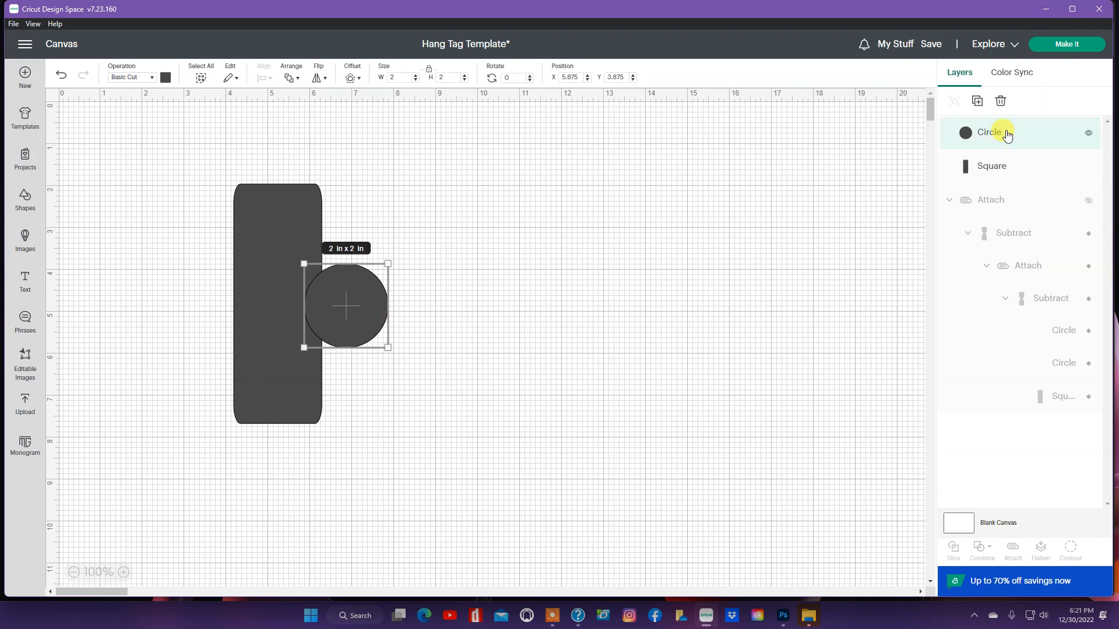
# Step: Duplicate the circle onto the rectangle's left edge, then select all three shapes
pyautogui.click(977, 101)
pyautogui.moveTo(239, 295); pyautogui.dragTo(225, 332)
pyautogui.click(277, 315)
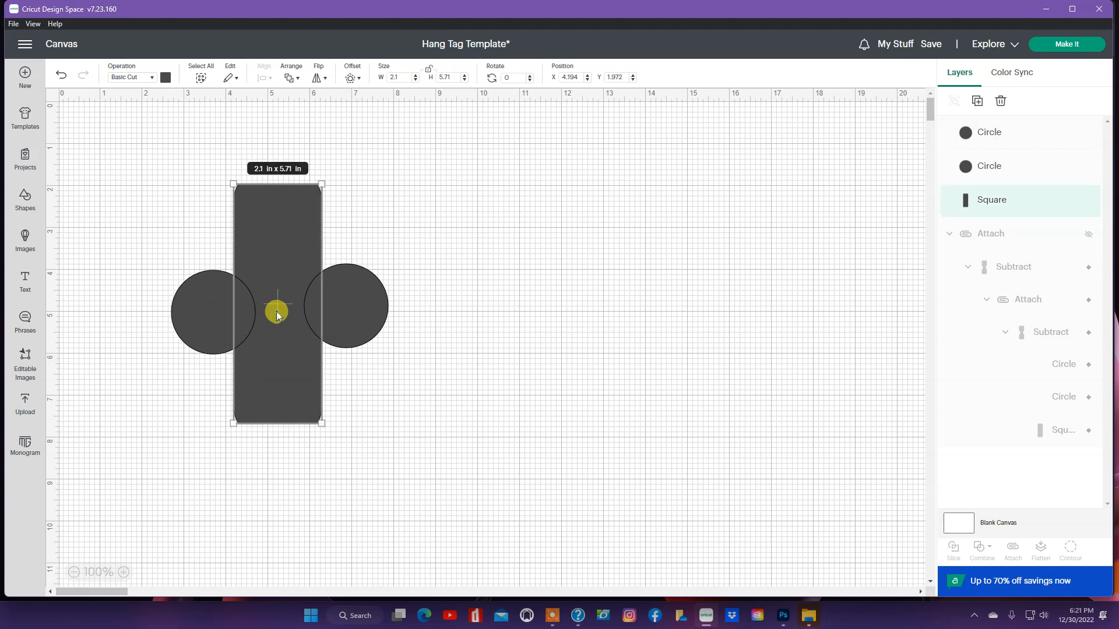
pyautogui.moveTo(215, 312); pyautogui.dragTo(216, 314)
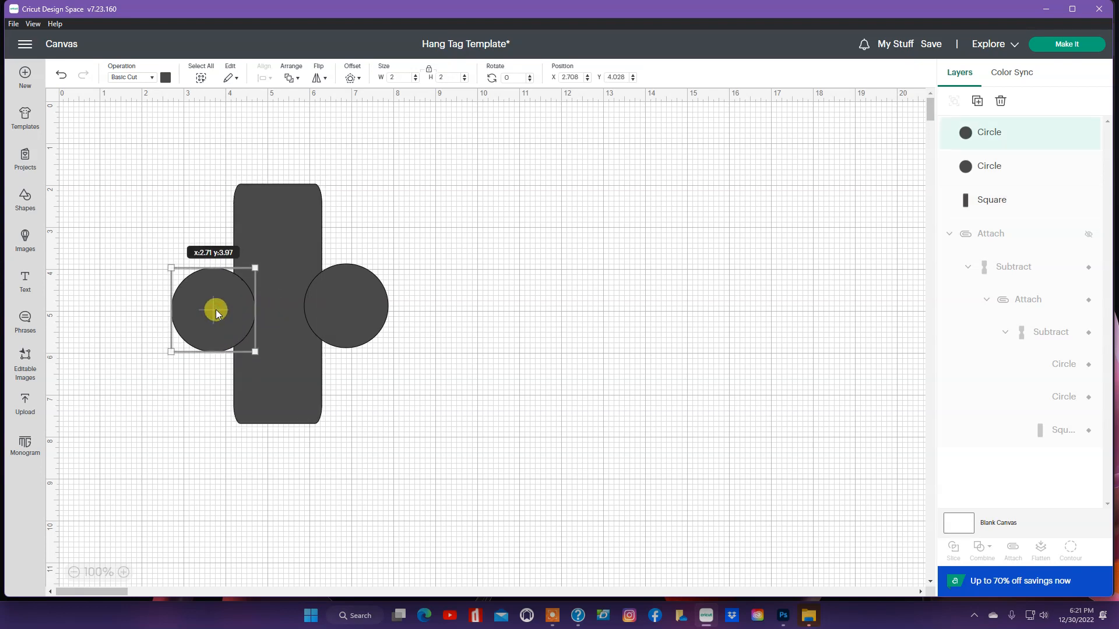
pyautogui.click(269, 304)
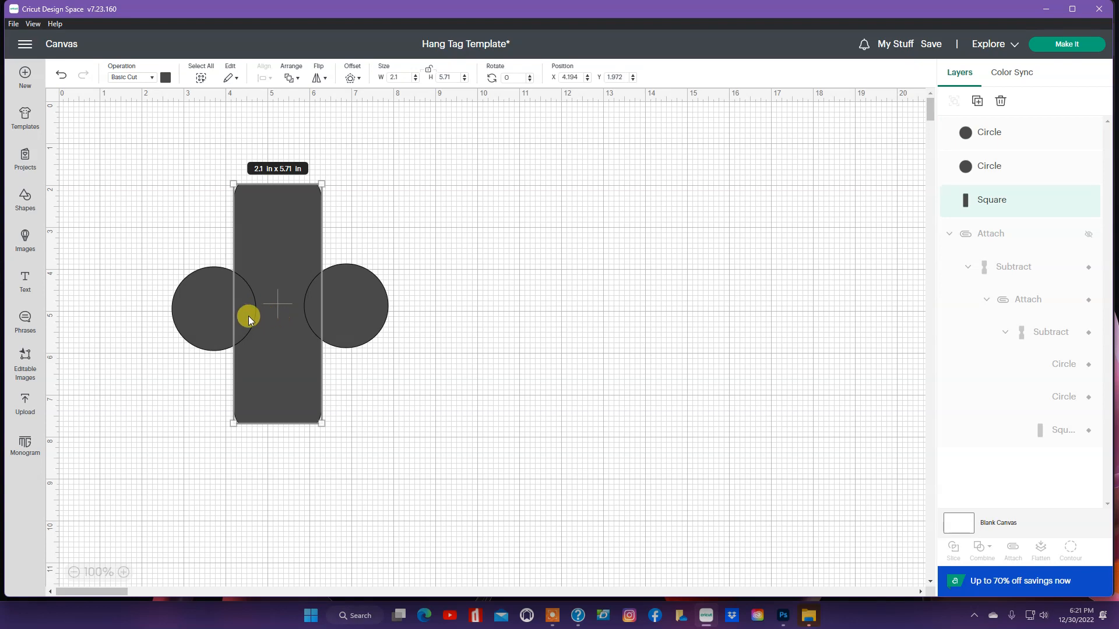
pyautogui.moveTo(210, 325); pyautogui.dragTo(258, 317)
pyautogui.click(290, 312)
pyautogui.moveTo(194, 154); pyautogui.dragTo(399, 460)
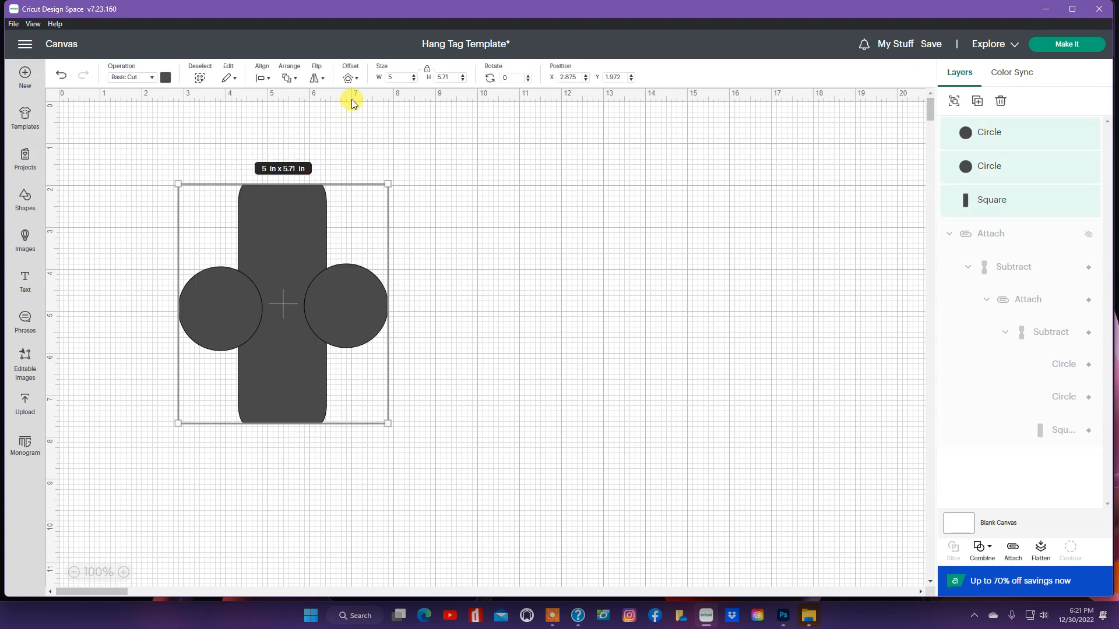
# Step: Center the circles vertically on the rectangle and subtract them to notch both sides
pyautogui.click(270, 78)
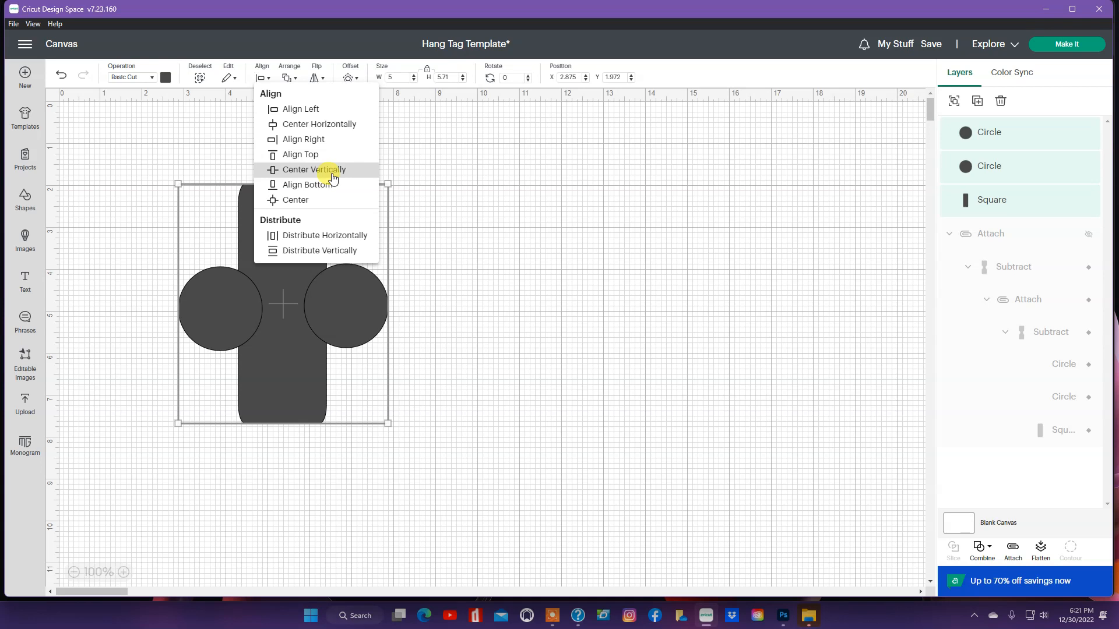
pyautogui.click(335, 170)
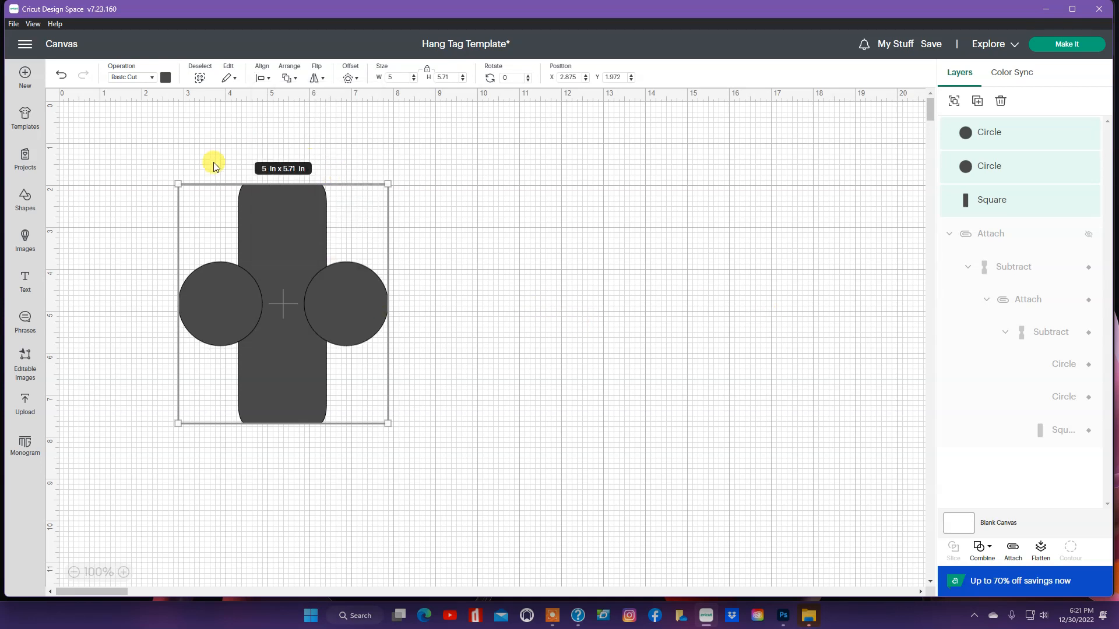
pyautogui.click(981, 551)
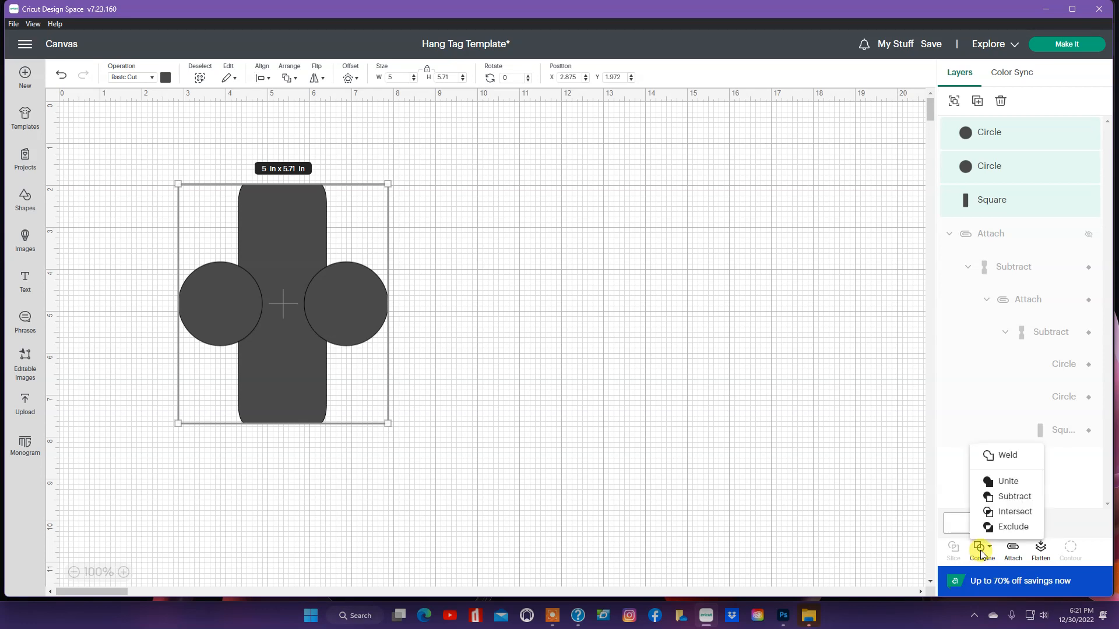
pyautogui.click(1009, 495)
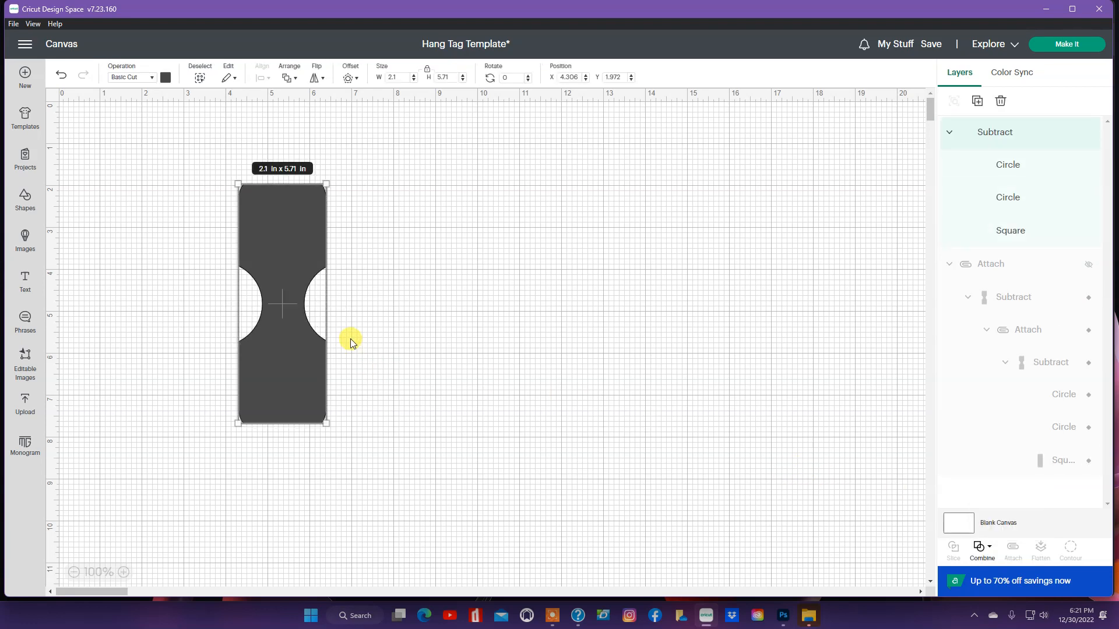
pyautogui.click(380, 340)
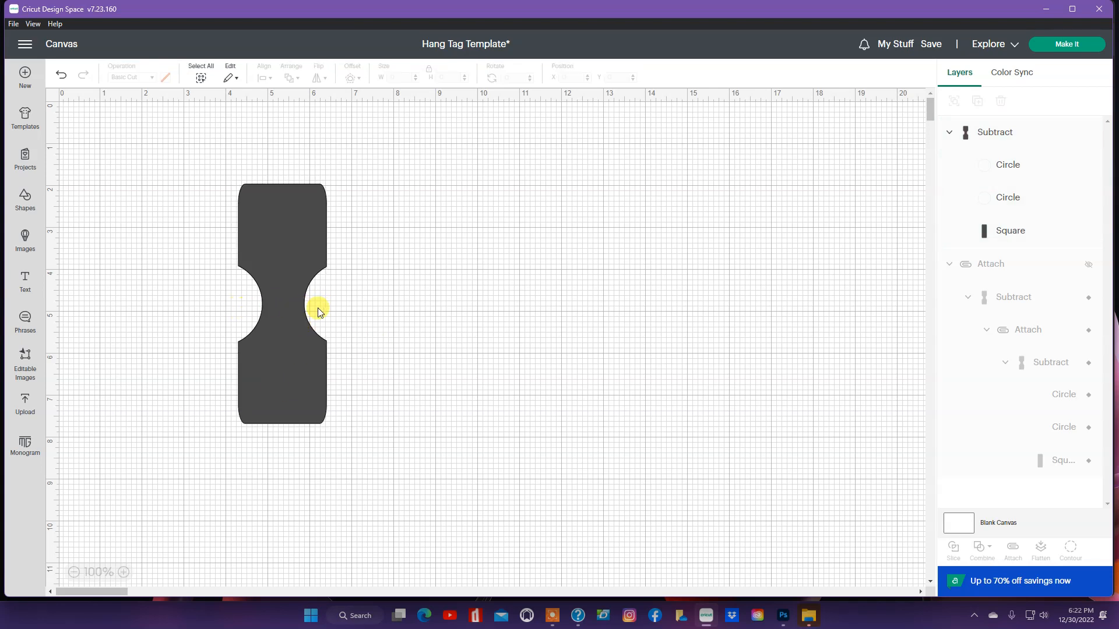
pyautogui.click(1087, 268)
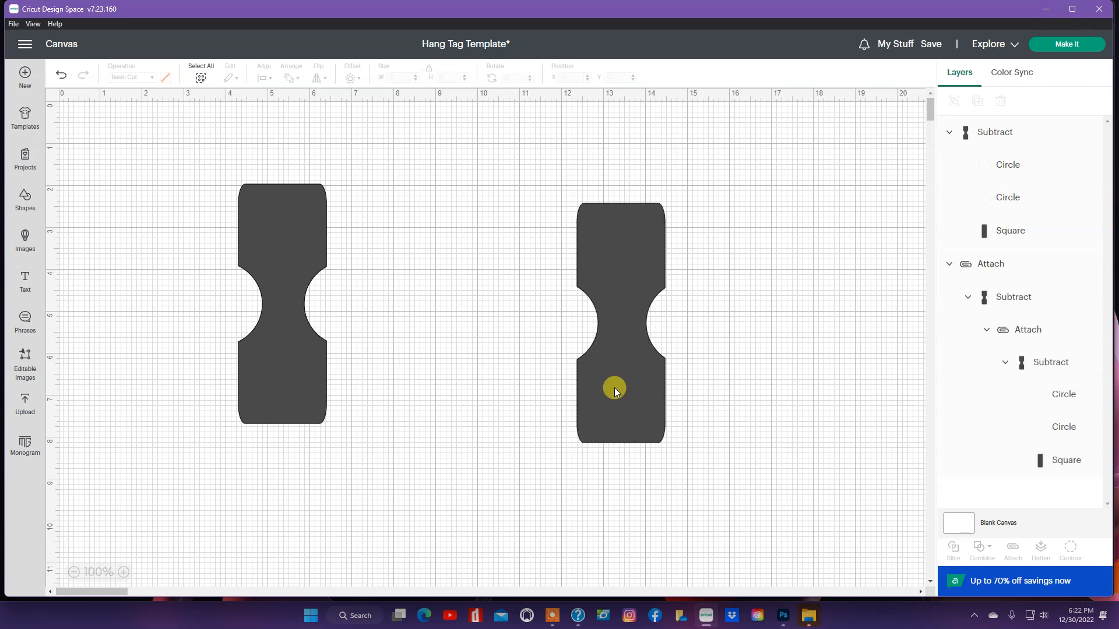
pyautogui.moveTo(620, 384)
pyautogui.mouseDown()
pyautogui.moveTo(620, 369)
pyautogui.moveTo(621, 392)
pyautogui.mouseUp()
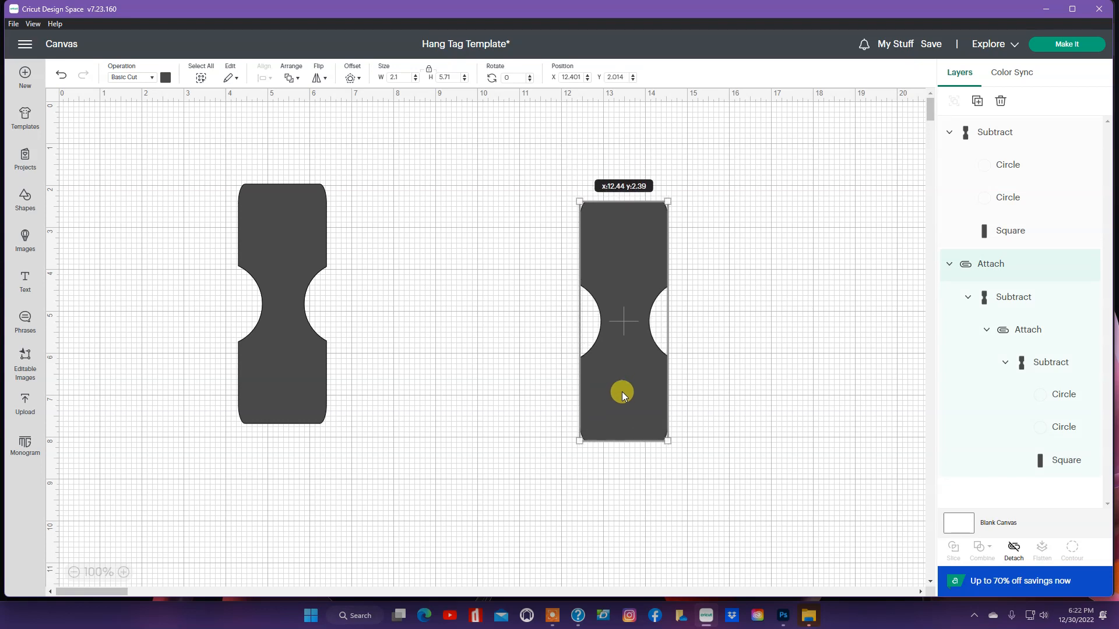
pyautogui.click(1091, 268)
pyautogui.click(1088, 268)
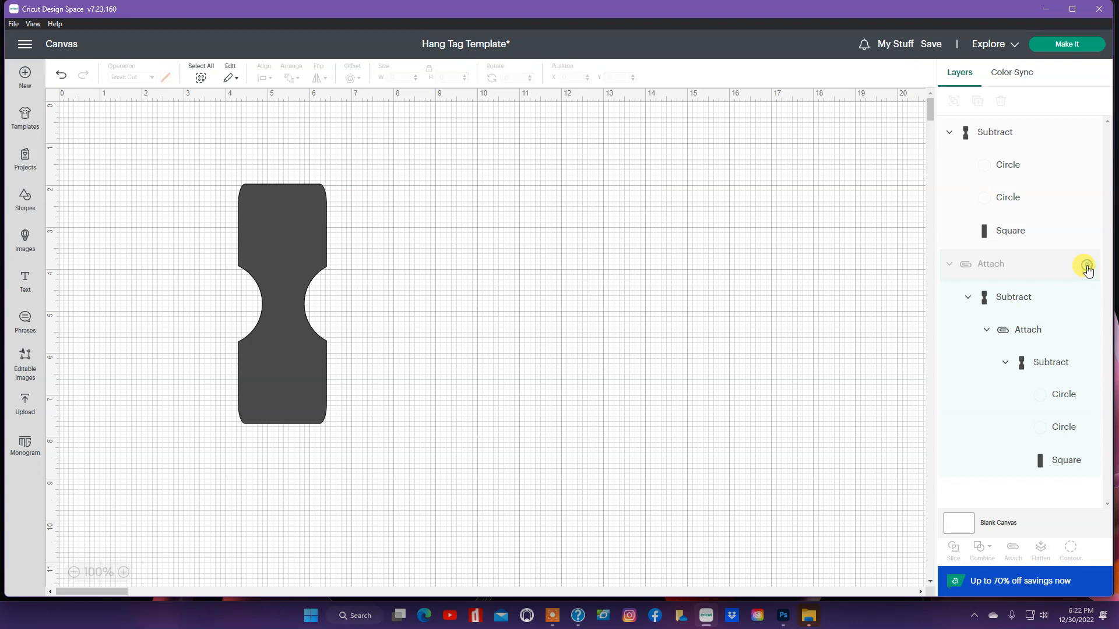
pyautogui.click(295, 251)
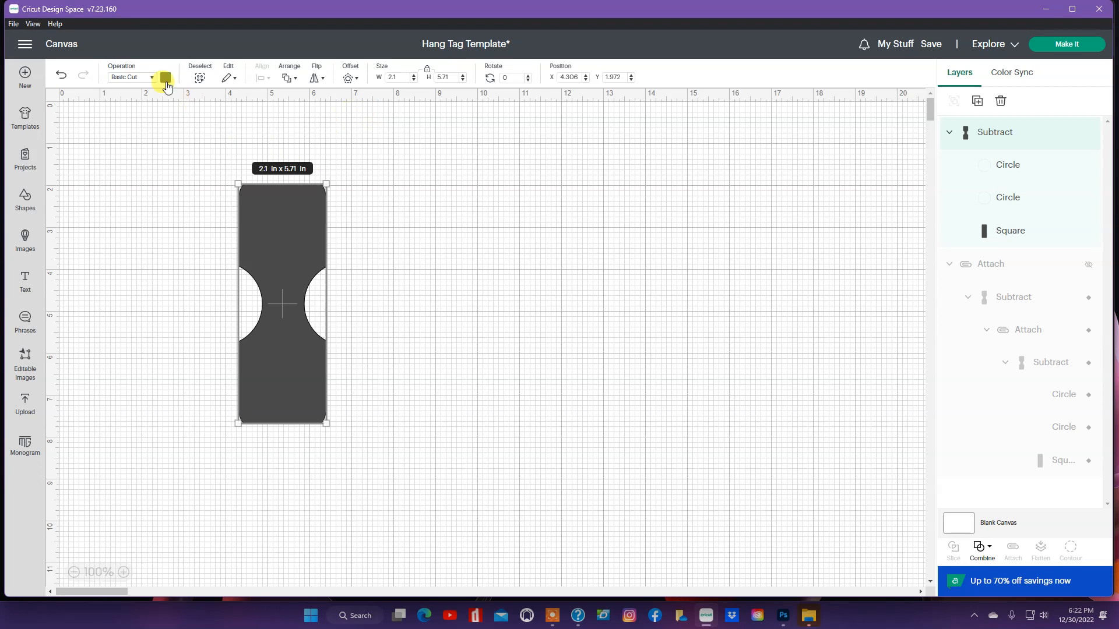
# Step: Change the tag's fill from dark grey to light green from Material colors
pyautogui.click(166, 81)
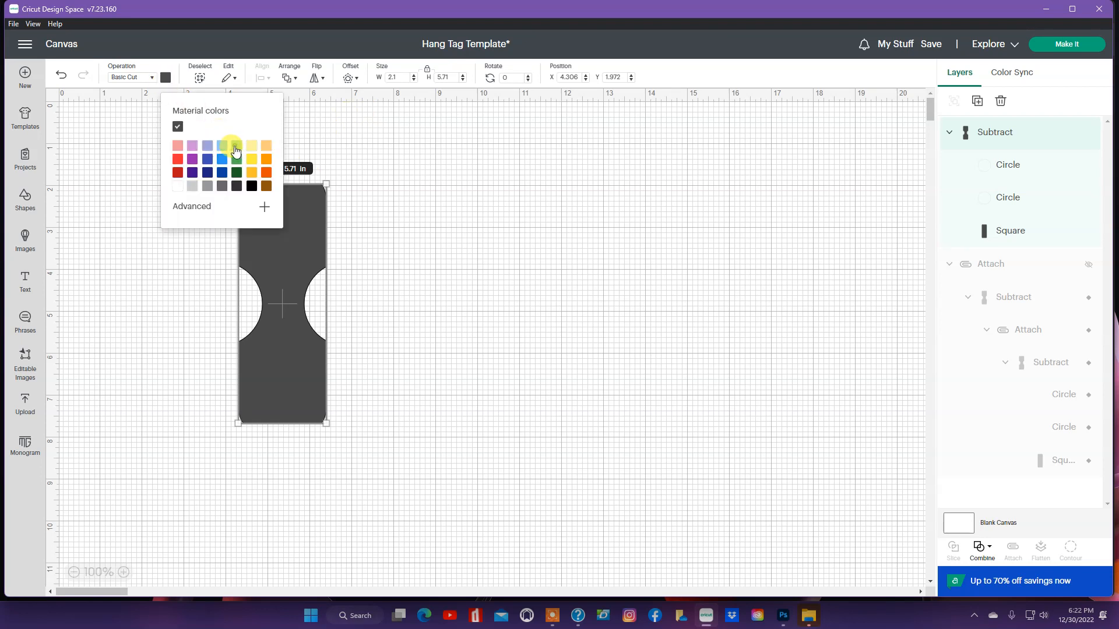
pyautogui.click(236, 151)
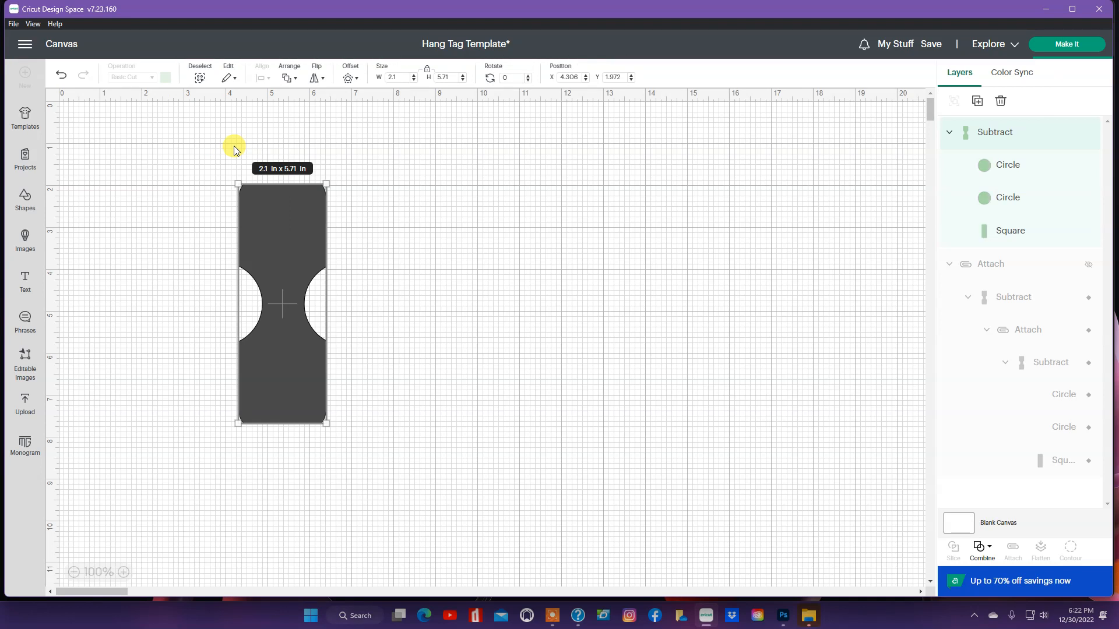
pyautogui.click(183, 123)
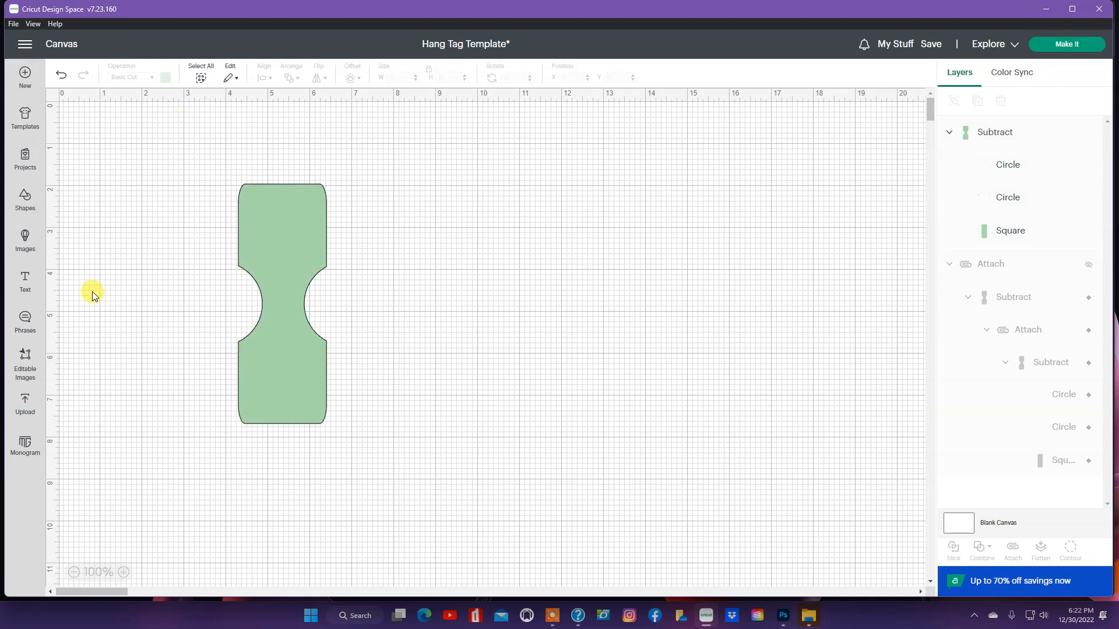
pyautogui.click(25, 411)
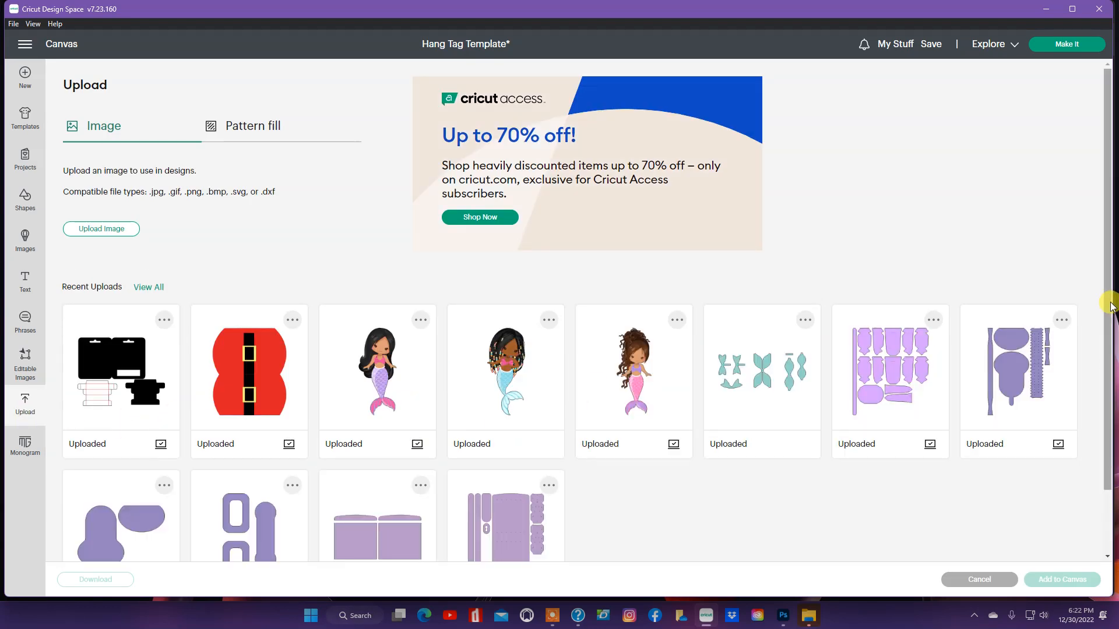
# Step: Find the unicorn doll under View All uploaded images and add it to the canvas
pyautogui.moveTo(1107, 335); pyautogui.dragTo(1099, 464)
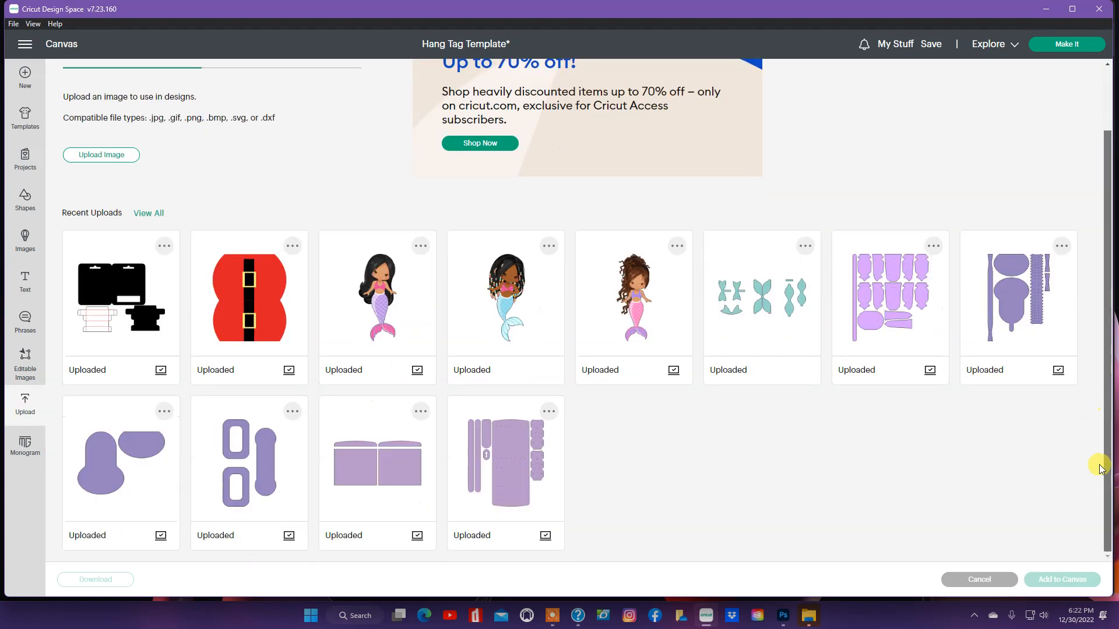
pyautogui.click(143, 213)
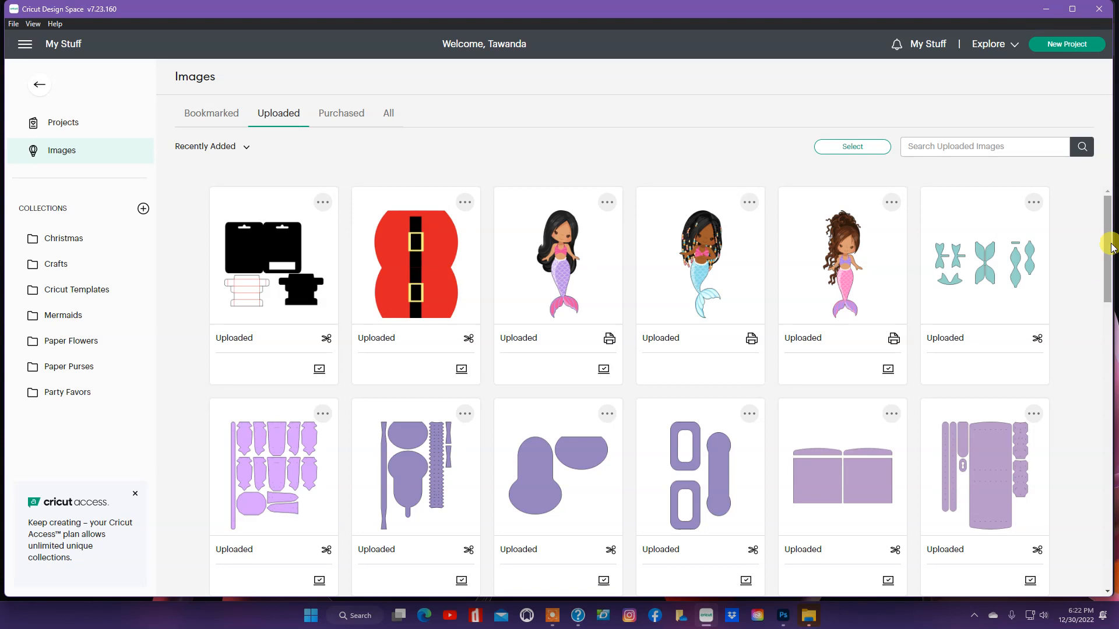
pyautogui.moveTo(1111, 247); pyautogui.dragTo(1108, 430)
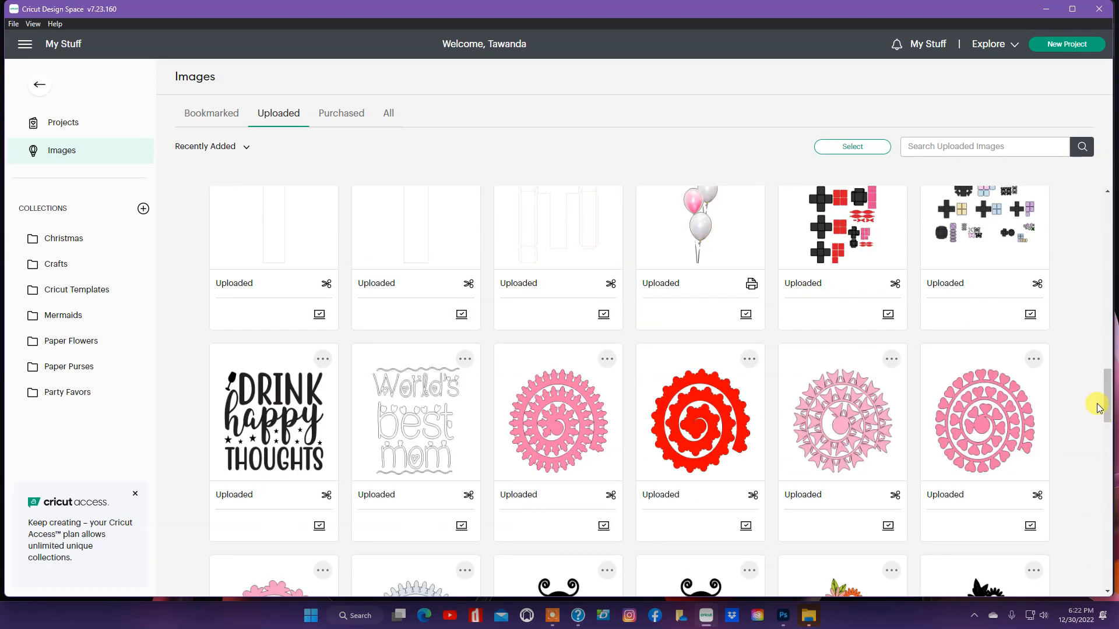
pyautogui.moveTo(1111, 381); pyautogui.dragTo(1108, 443)
pyautogui.moveTo(845, 441)
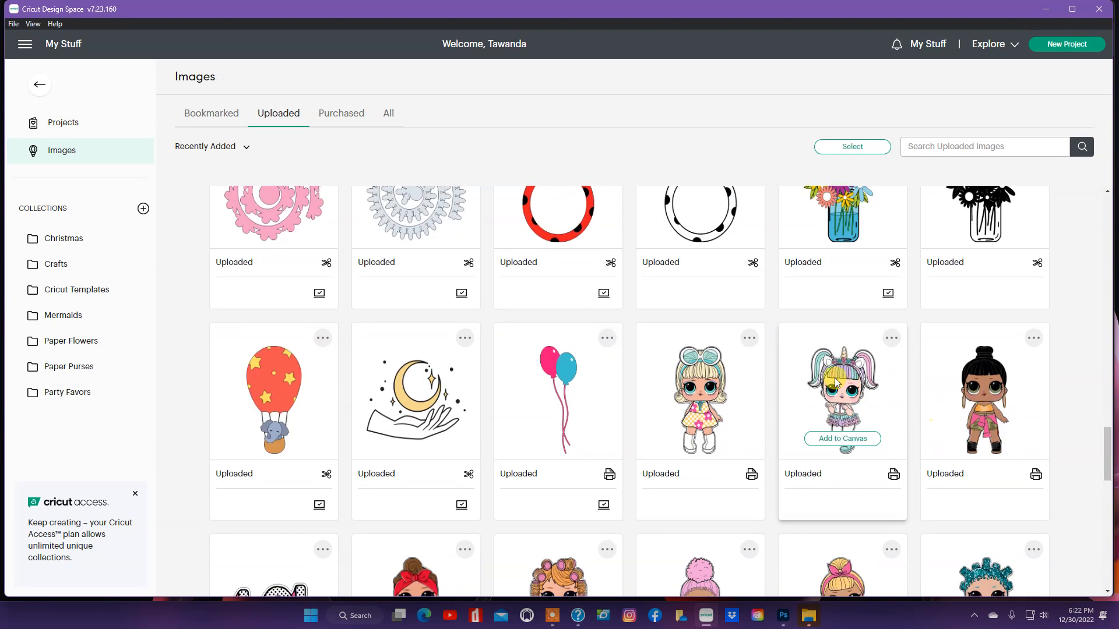
pyautogui.click(843, 442)
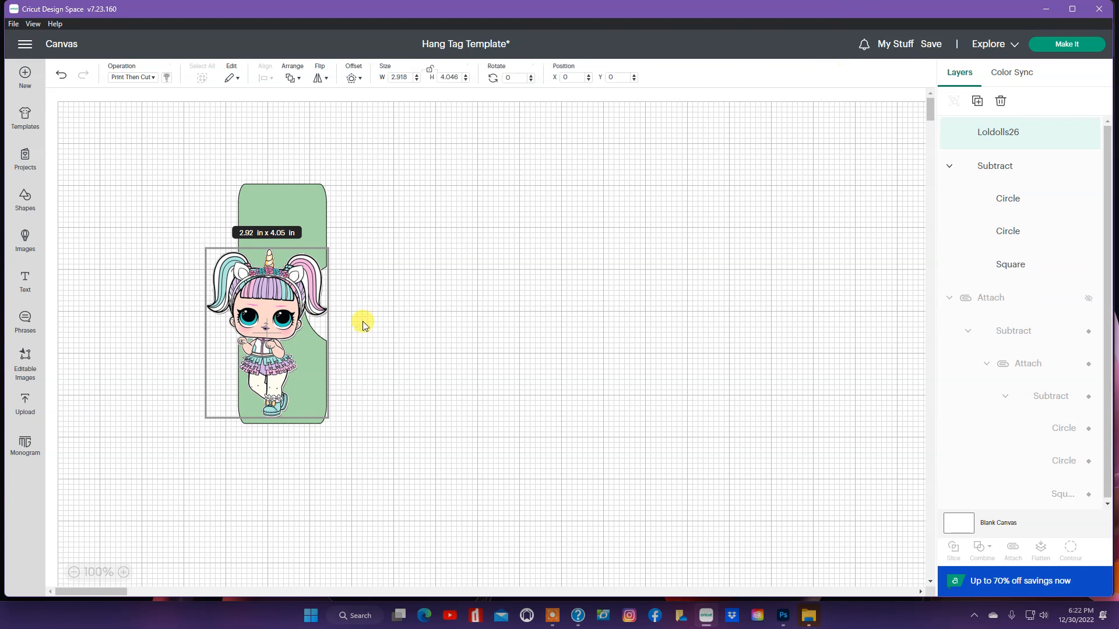
# Step: Shrink the doll image to 1.24 × 1.72 in and place it on the tag's top
pyautogui.moveTo(278, 324); pyautogui.dragTo(490, 308)
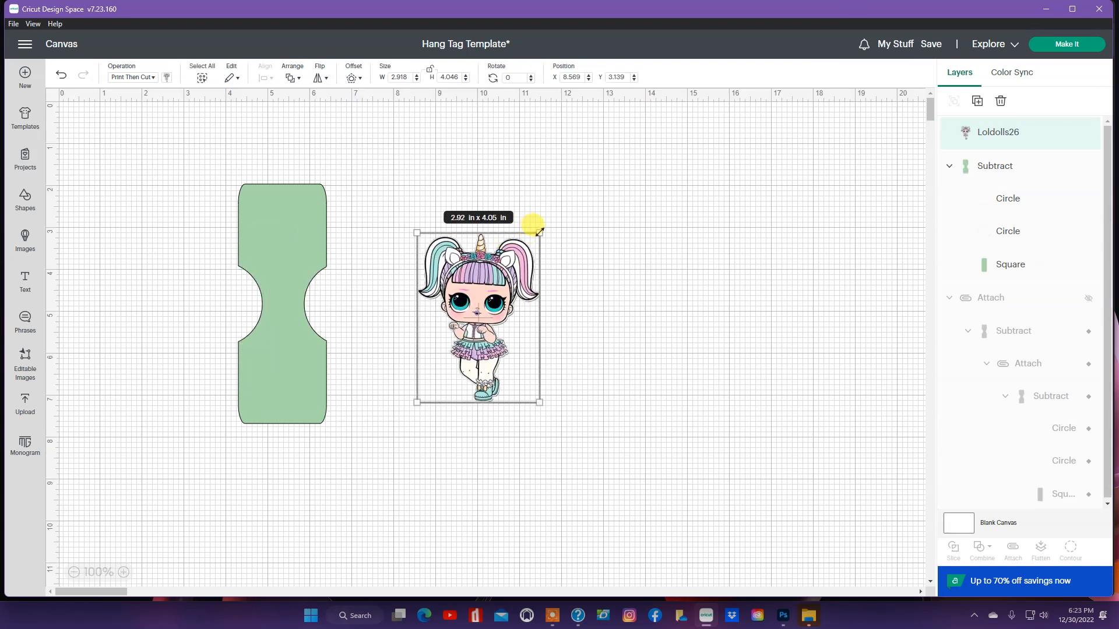
pyautogui.moveTo(541, 233); pyautogui.dragTo(280, 249)
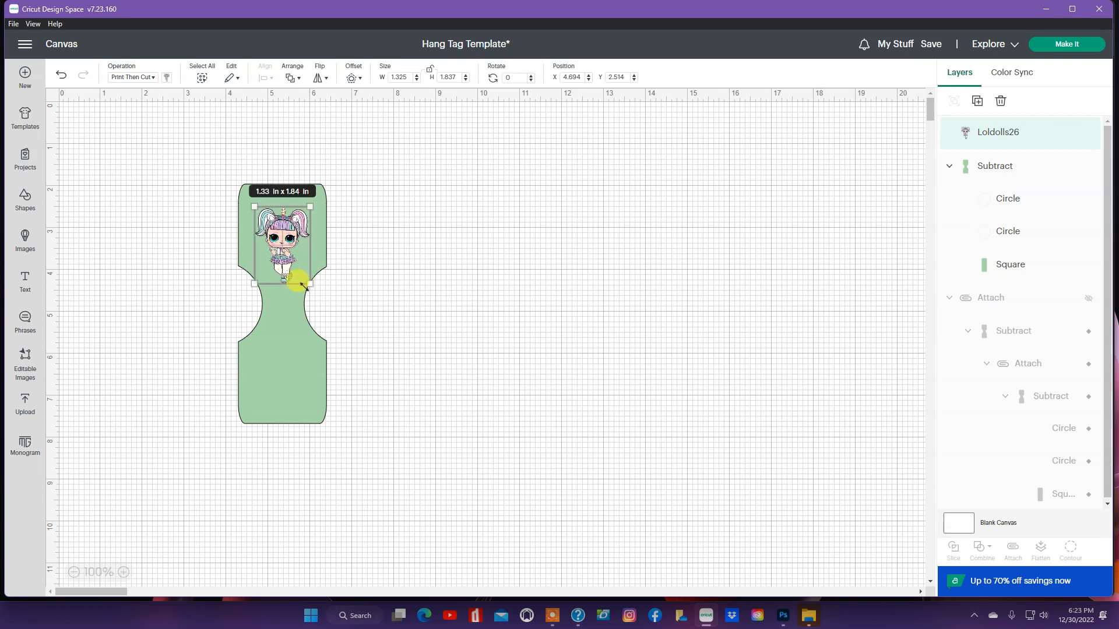
pyautogui.moveTo(308, 284); pyautogui.dragTo(288, 243)
pyautogui.click(284, 243)
pyautogui.click(371, 244)
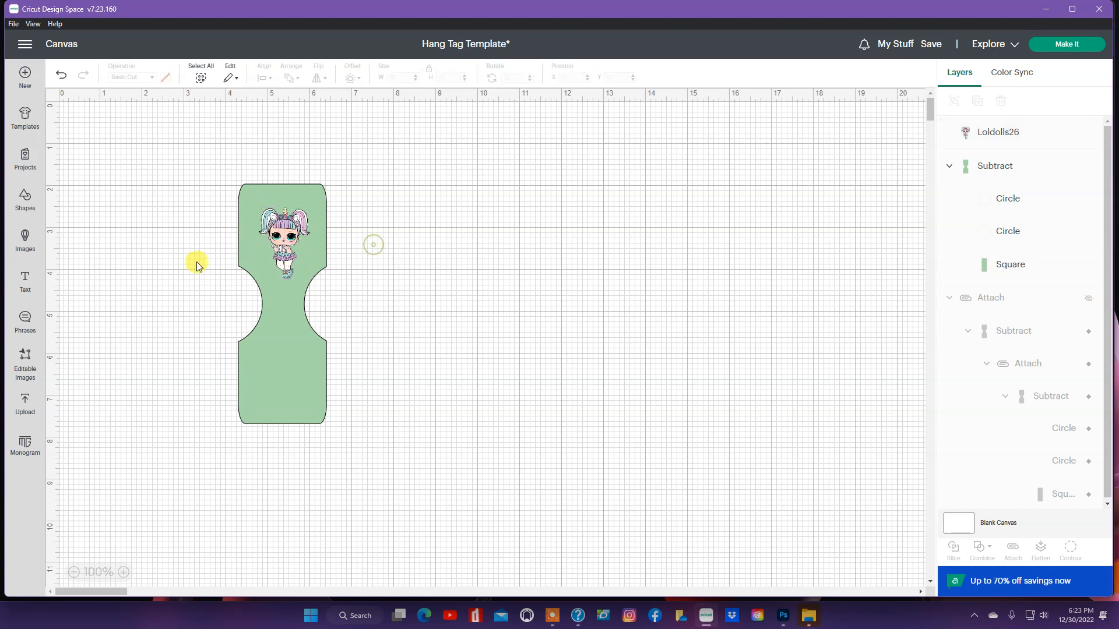
# Step: Add a two-line text reading 'Happy Birthday' / 'Cierra'
pyautogui.click(23, 283)
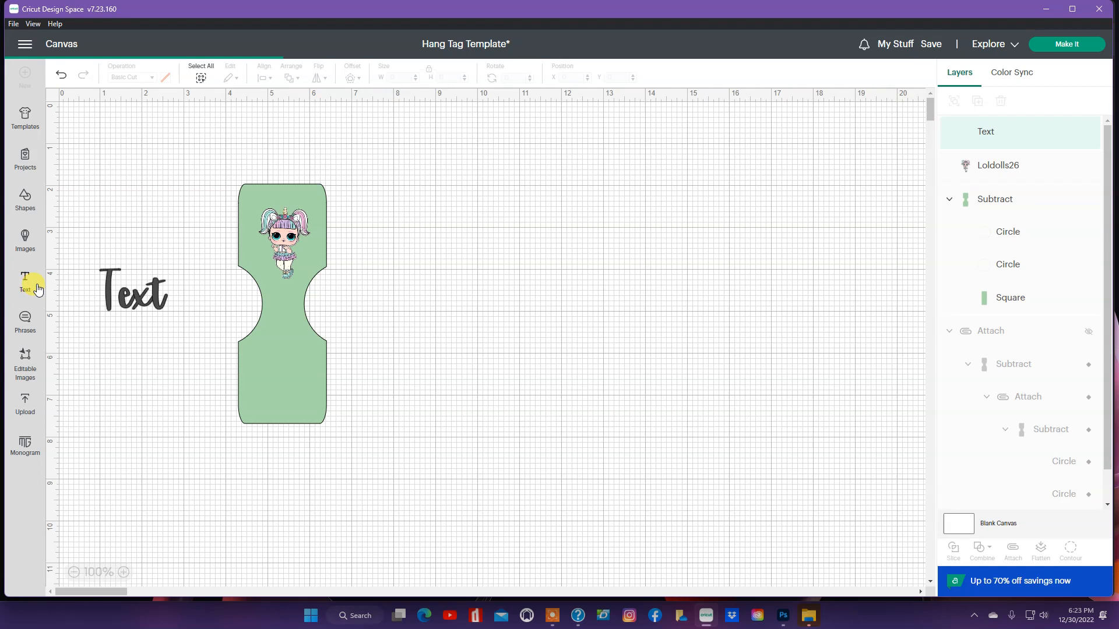
pyautogui.click(104, 293)
pyautogui.moveTo(103, 289); pyautogui.dragTo(161, 297)
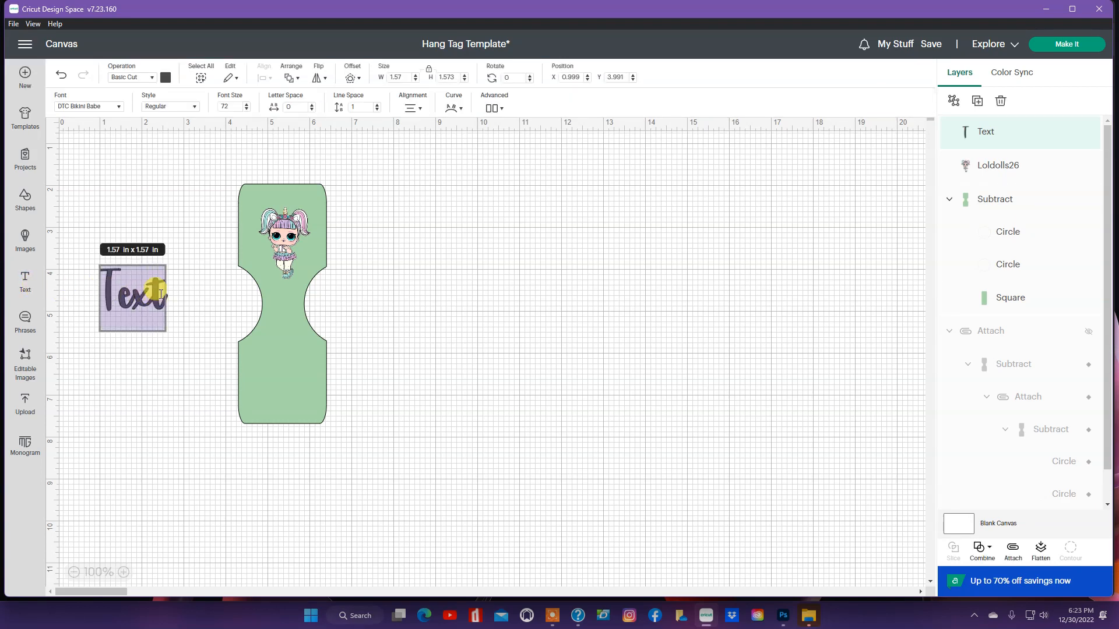
pyautogui.write('Happy Birthd')
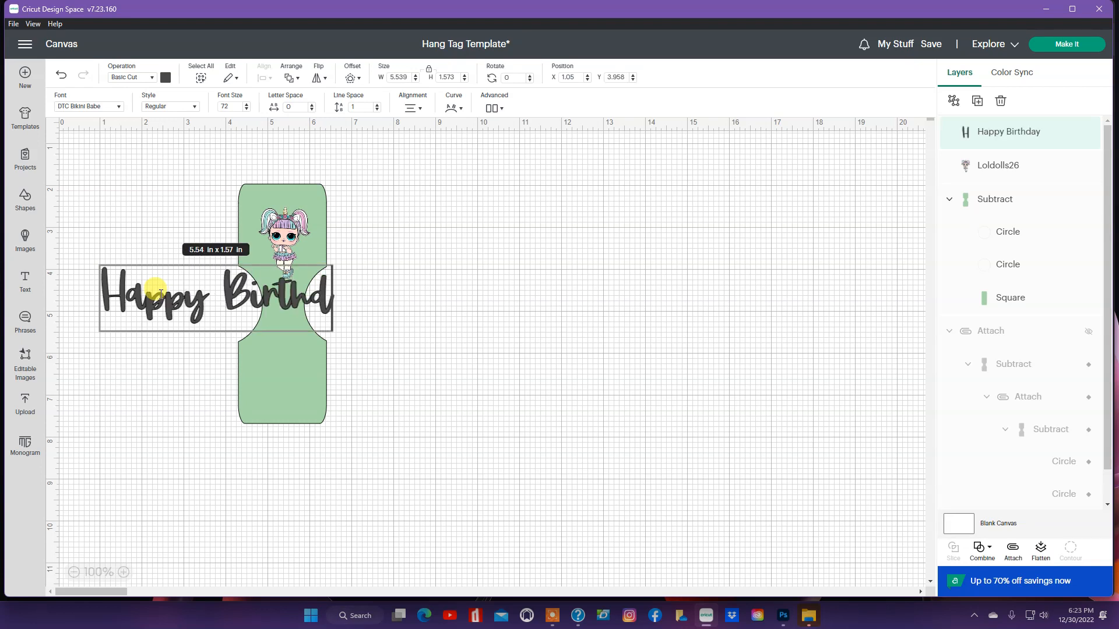
pyautogui.write('ay')
pyautogui.press('Return')
pyautogui.write('Cier')
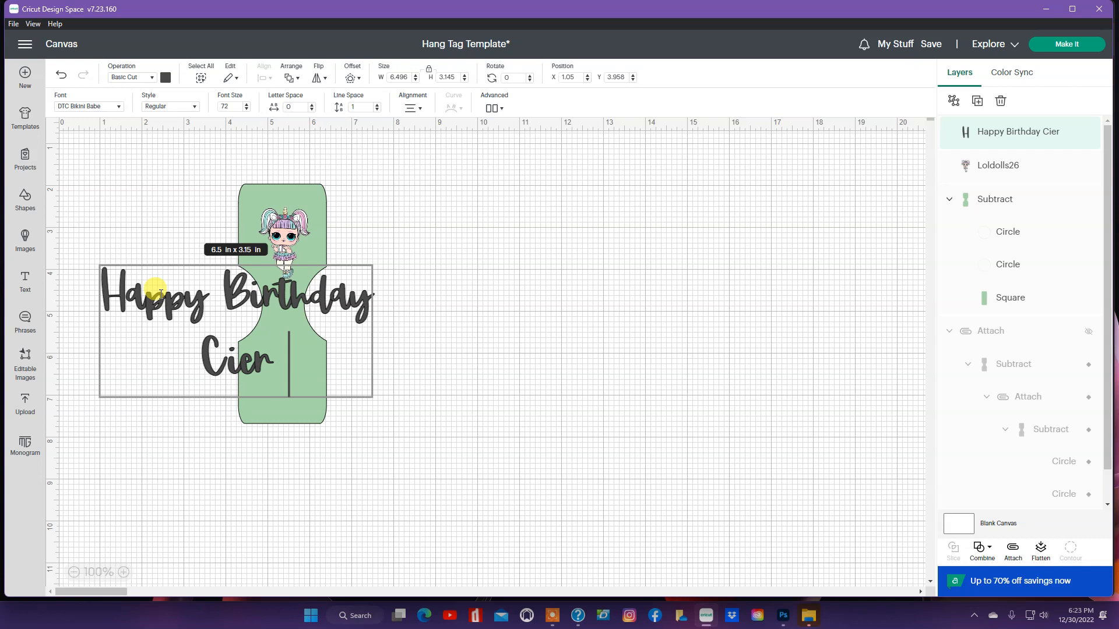
pyautogui.write('ra')
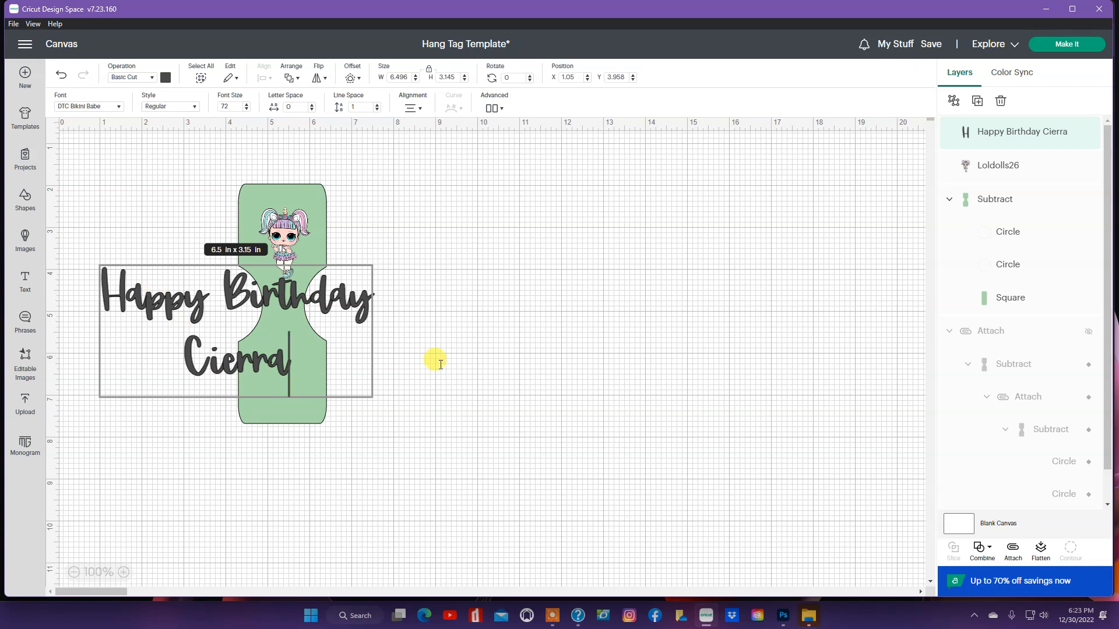
pyautogui.click(493, 360)
# Step: Shrink the greeting to about 1.6 × 0.64 in atop the tag and nudge the doll below it
pyautogui.moveTo(373, 373); pyautogui.dragTo(294, 199)
pyautogui.click(443, 227)
pyautogui.moveTo(282, 244); pyautogui.dragTo(280, 250)
pyautogui.moveTo(301, 283)
pyautogui.mouseDown()
pyautogui.moveTo(299, 265)
pyautogui.moveTo(308, 283)
pyautogui.mouseUp()
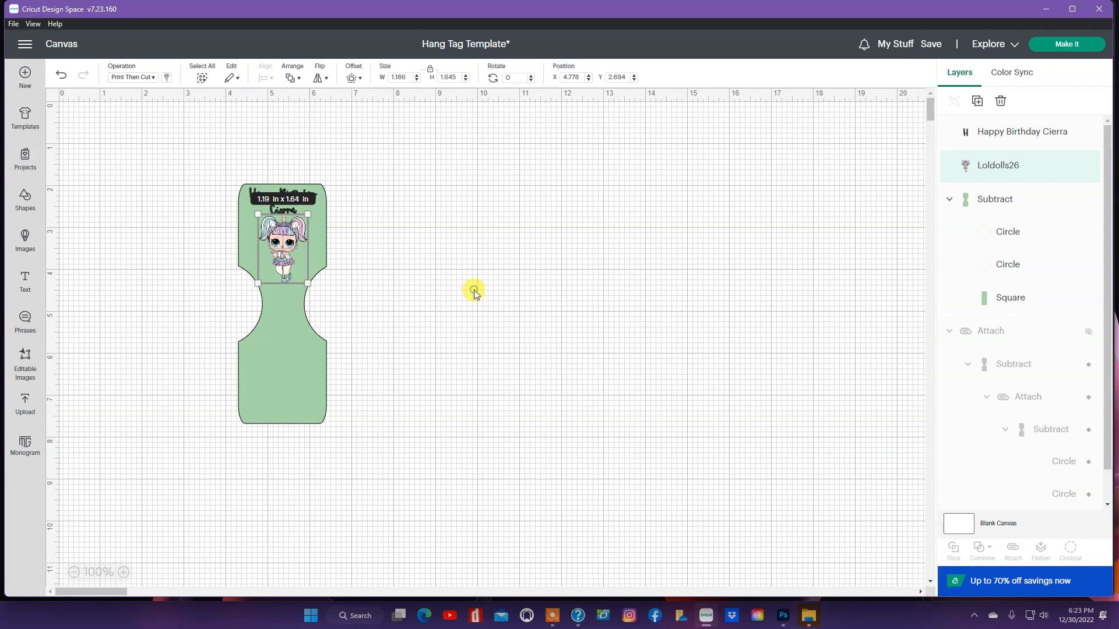
pyautogui.click(474, 293)
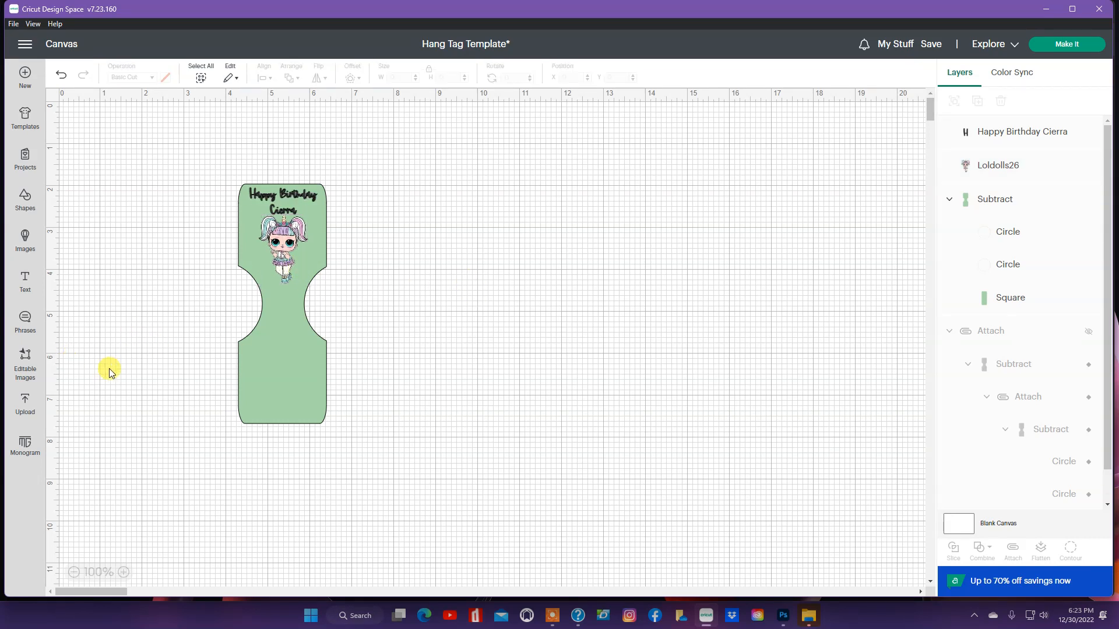
# Step: Add a three-line text reading 'Thanks' / 'for' / 'Coming!'
pyautogui.click(24, 281)
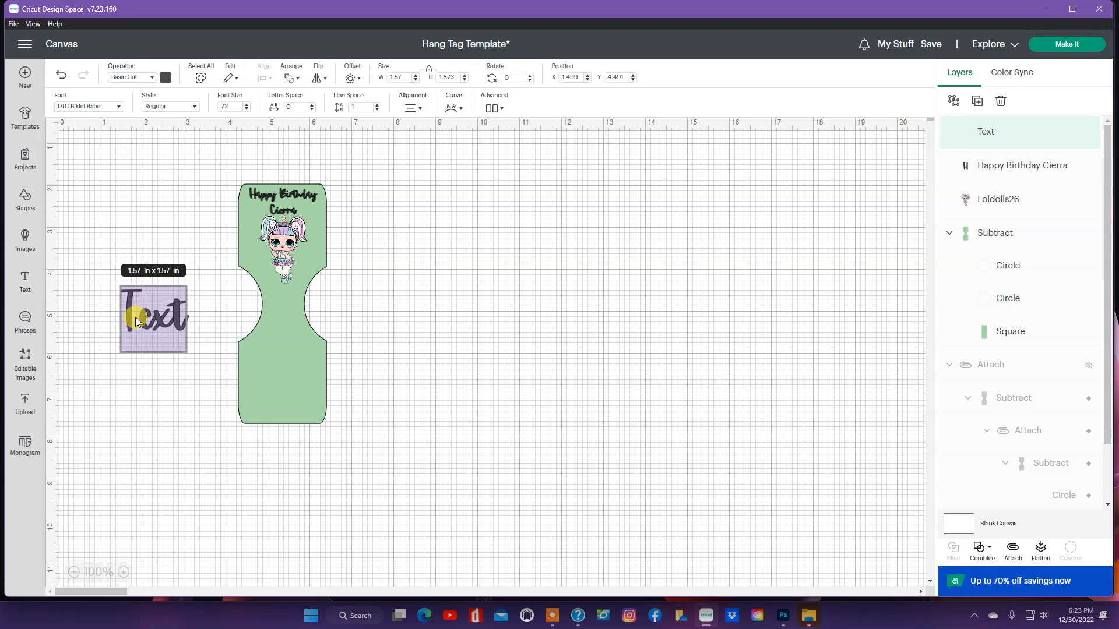
pyautogui.doubleClick(140, 307)
pyautogui.moveTo(140, 307); pyautogui.dragTo(180, 305)
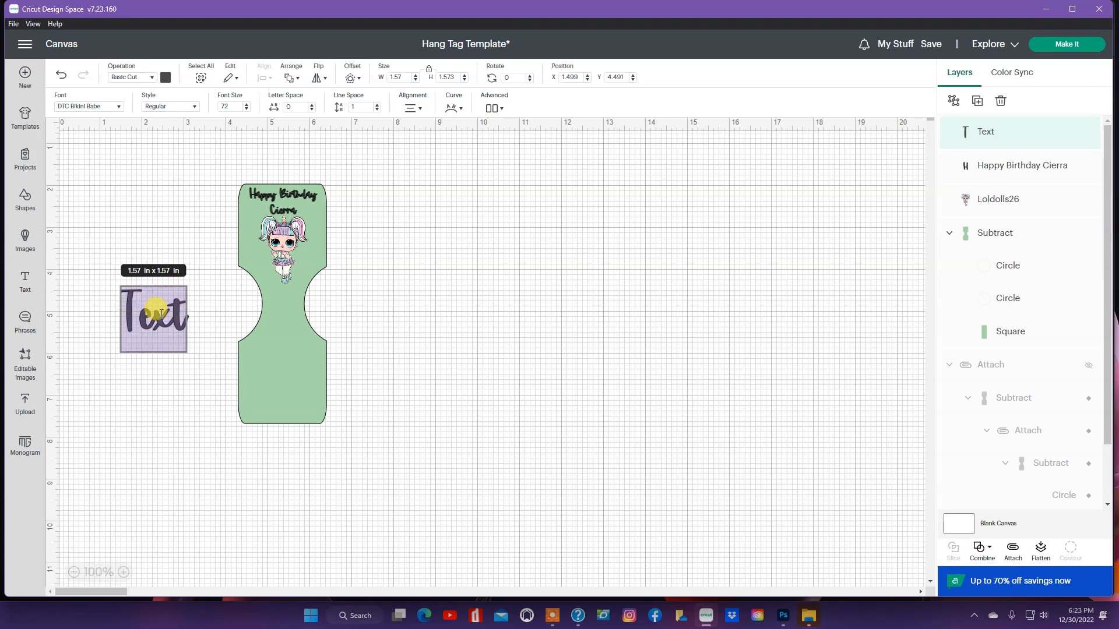
pyautogui.write('Thanks')
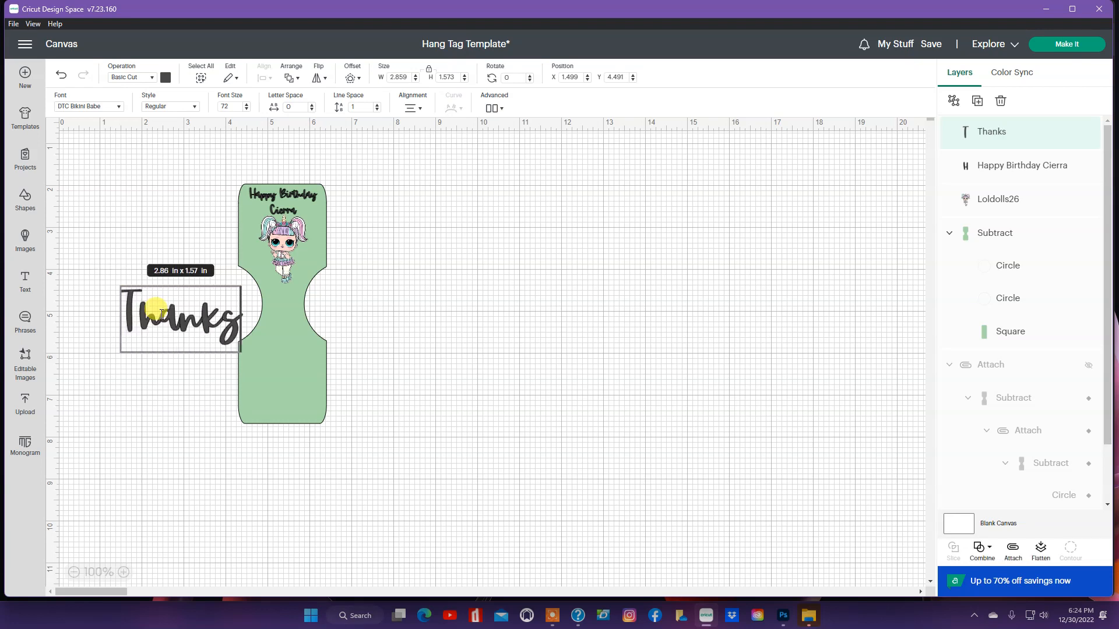
pyautogui.press('Return')
pyautogui.write('for')
pyautogui.press('Return')
pyautogui.write('Coming!')
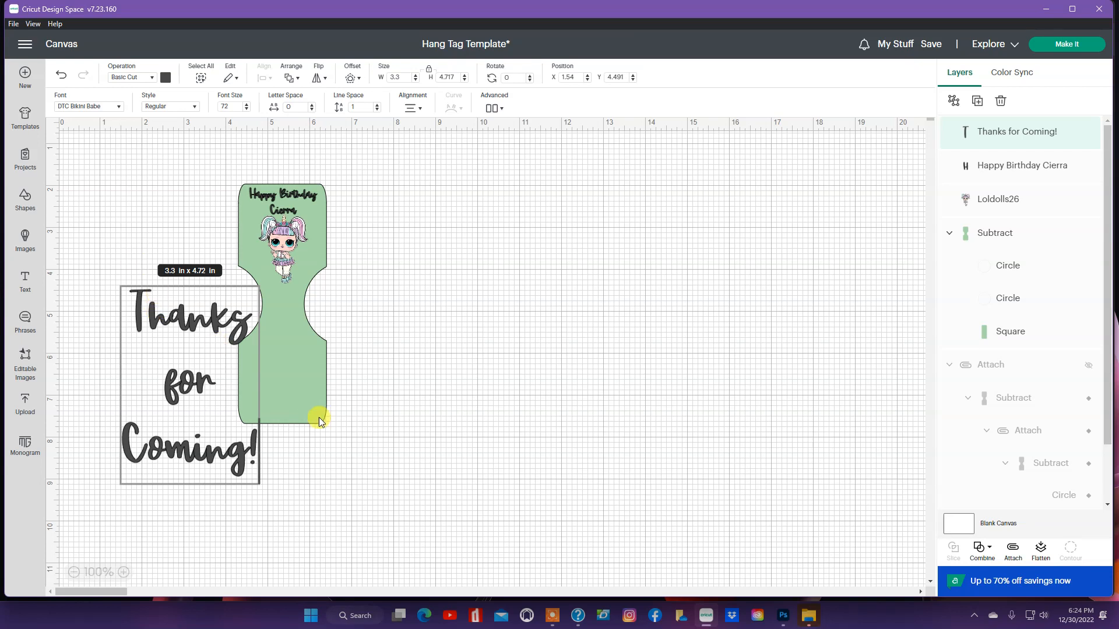
# Step: Rotate the thank-you text to 179.62°, size it about 1.49 × 2.07 in on the lower tag
pyautogui.moveTo(250, 483); pyautogui.dragTo(284, 386)
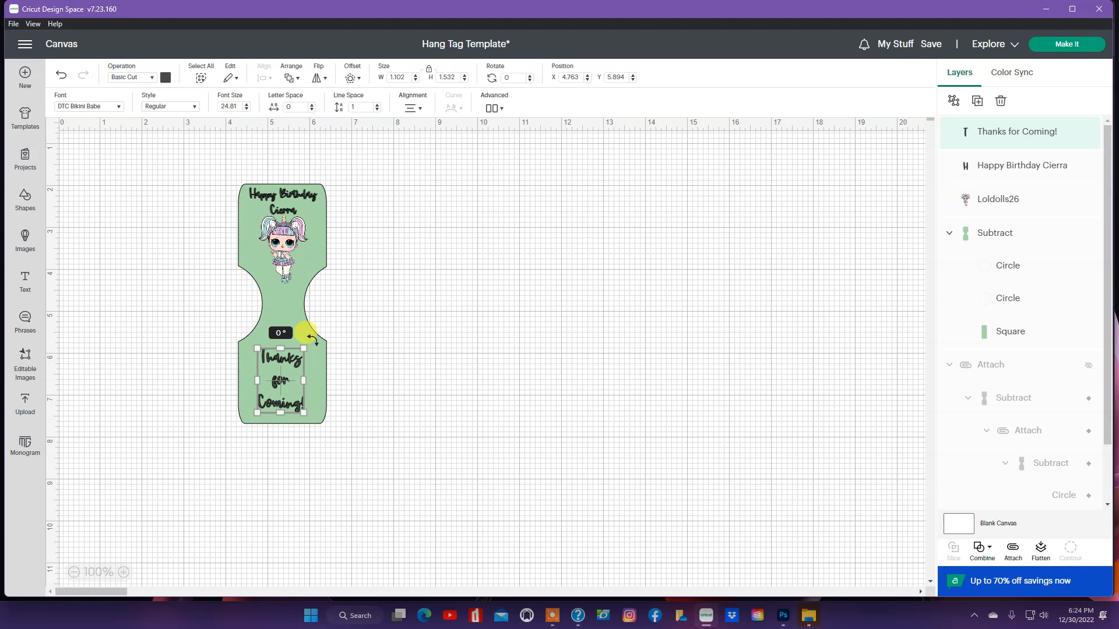
pyautogui.moveTo(306, 334); pyautogui.dragTo(225, 430)
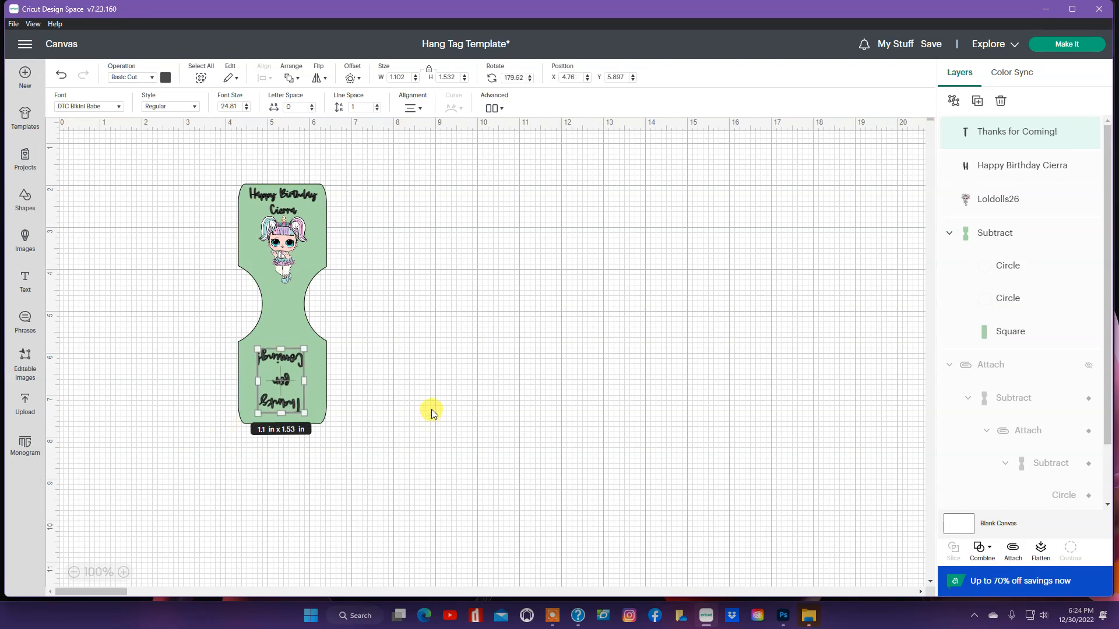
pyautogui.moveTo(300, 407); pyautogui.dragTo(288, 371)
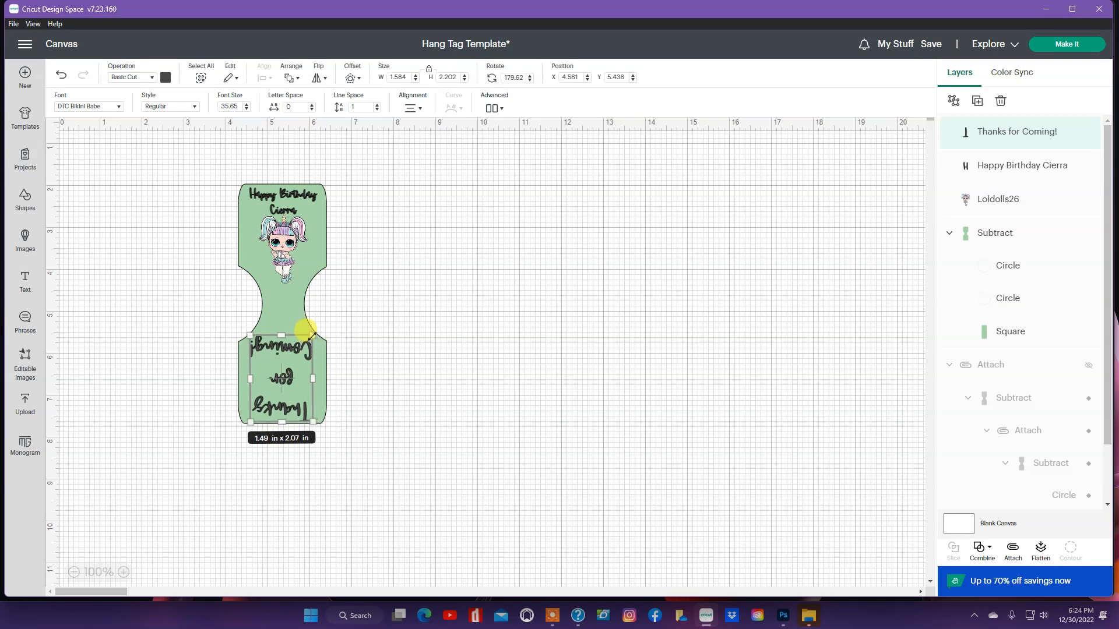
pyautogui.click(411, 349)
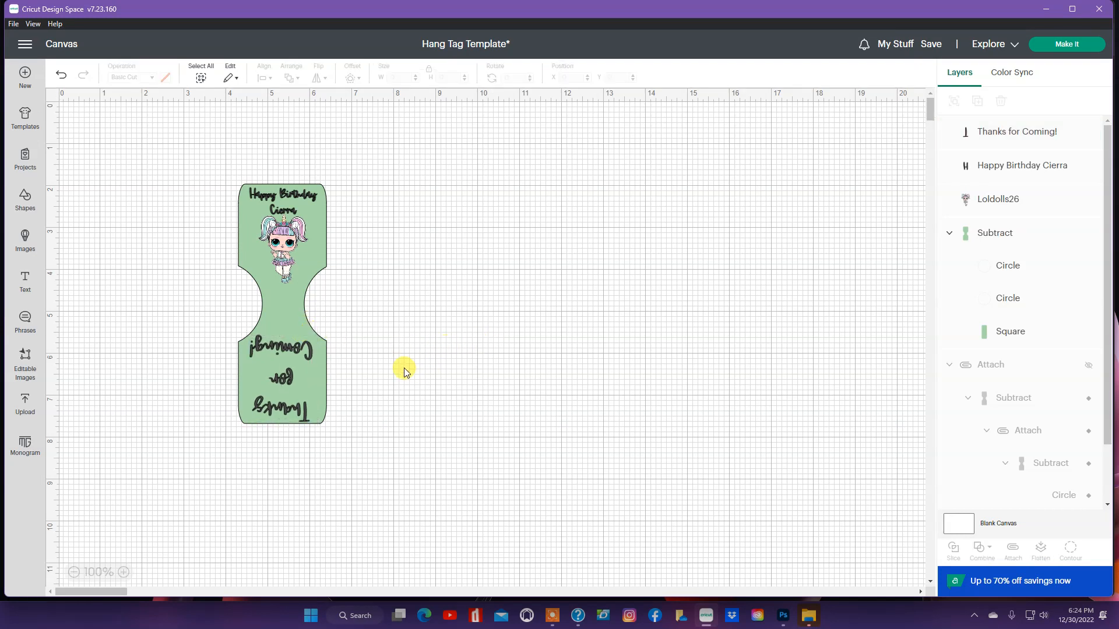
pyautogui.moveTo(285, 379); pyautogui.dragTo(293, 379)
pyautogui.click(455, 314)
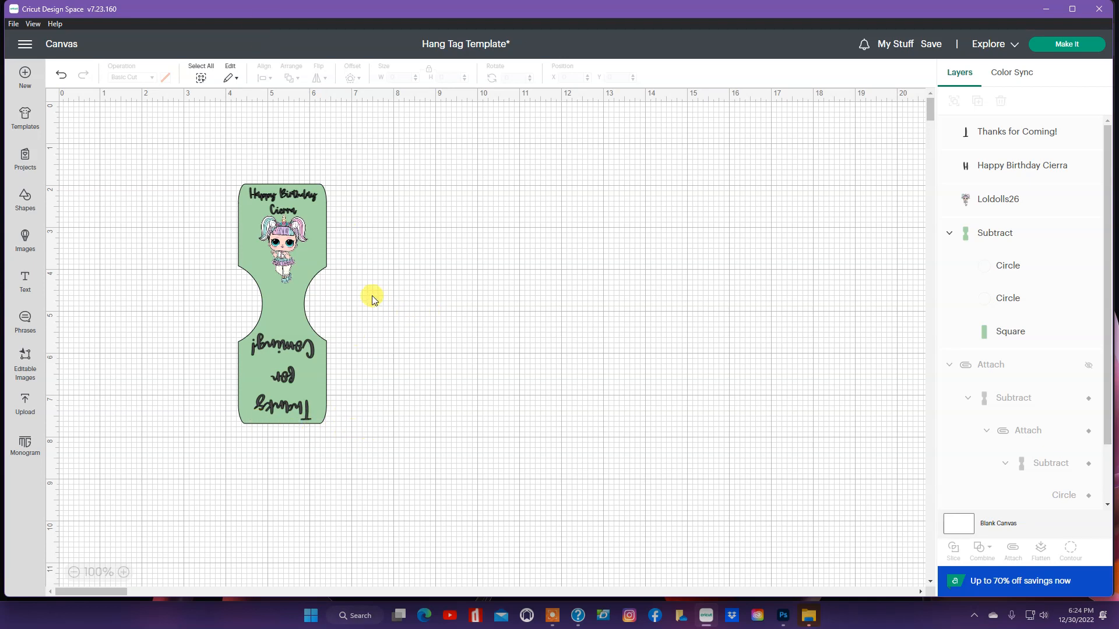
# Step: Flatten the whole tag into one Print Then Cut layer and proceed to the Prepare screen
pyautogui.moveTo(222, 169); pyautogui.dragTo(623, 537)
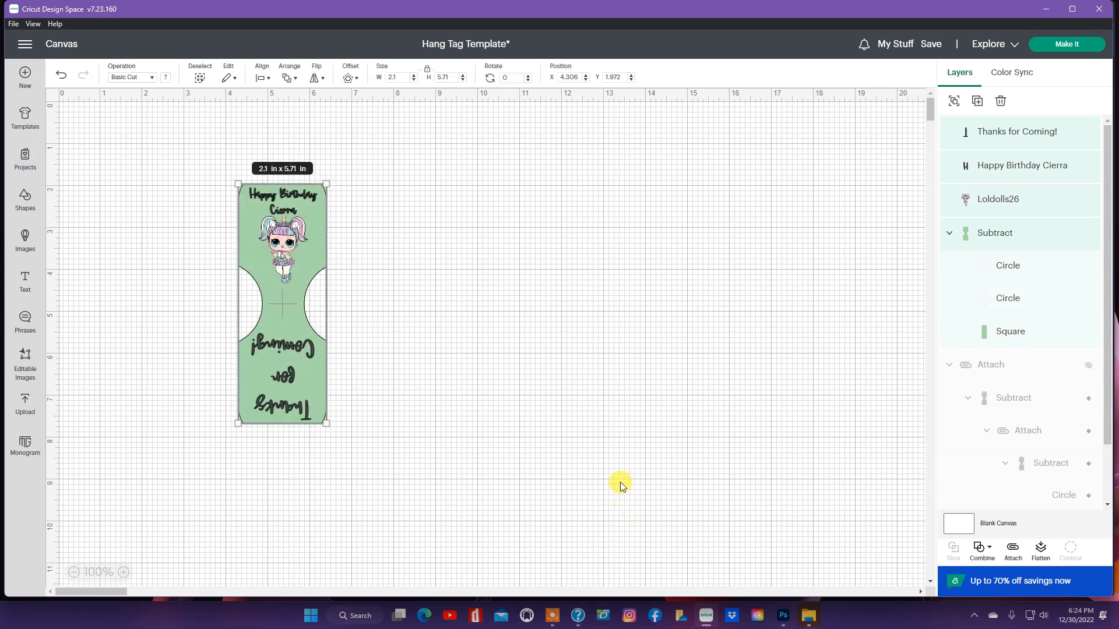
pyautogui.click(1041, 553)
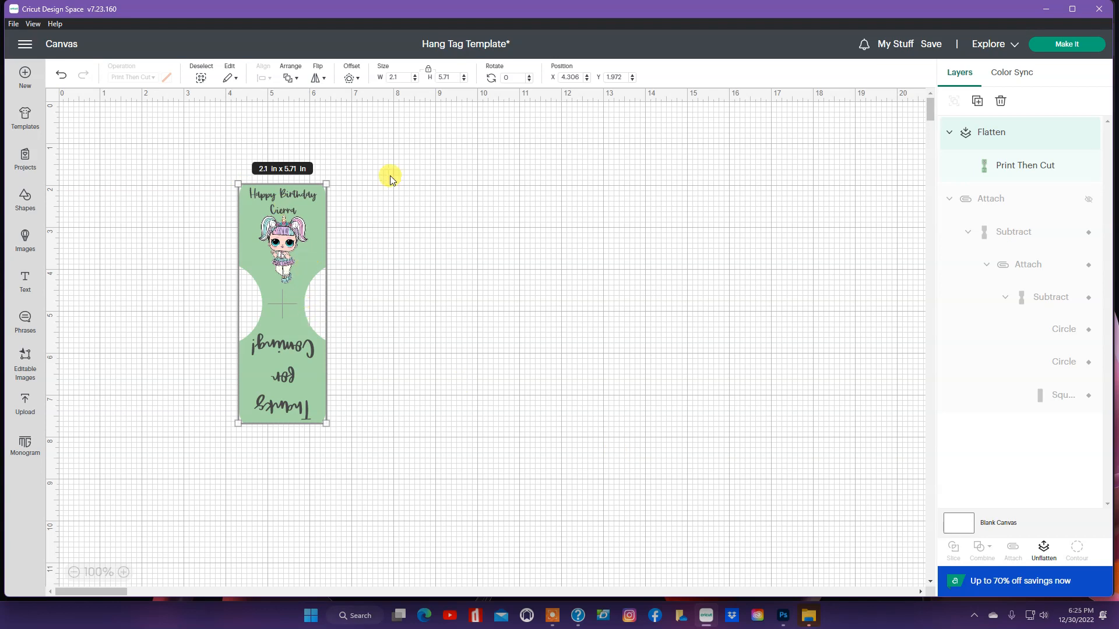
pyautogui.click(1041, 49)
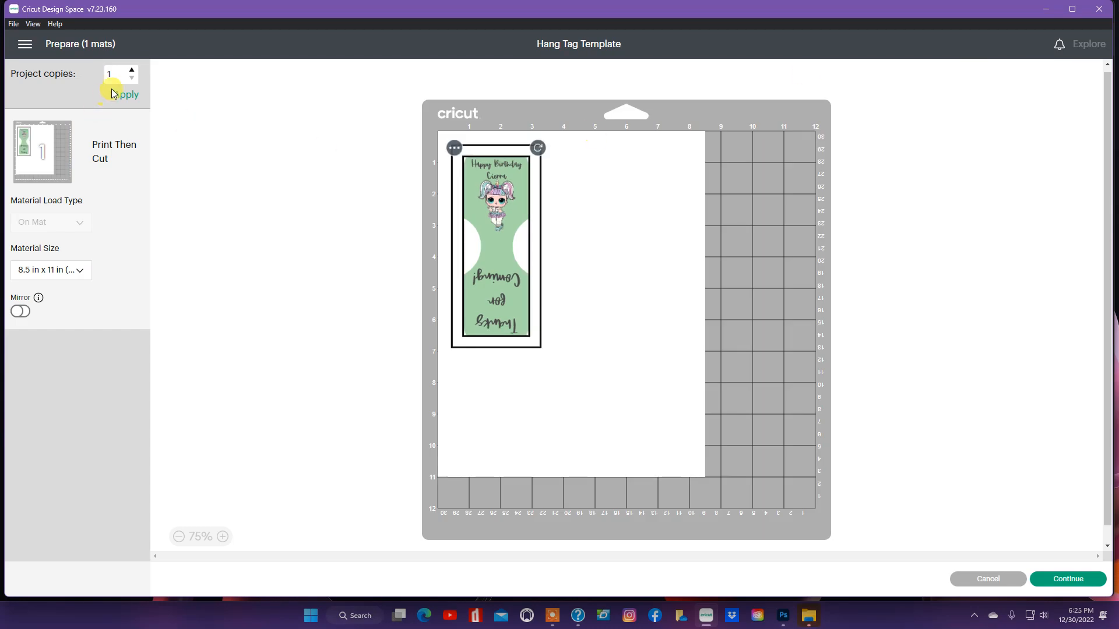
# Step: Set project copies to 2 and apply, placing two identical hang tags on the 8.5 x 11 in mat
pyautogui.click(133, 69)
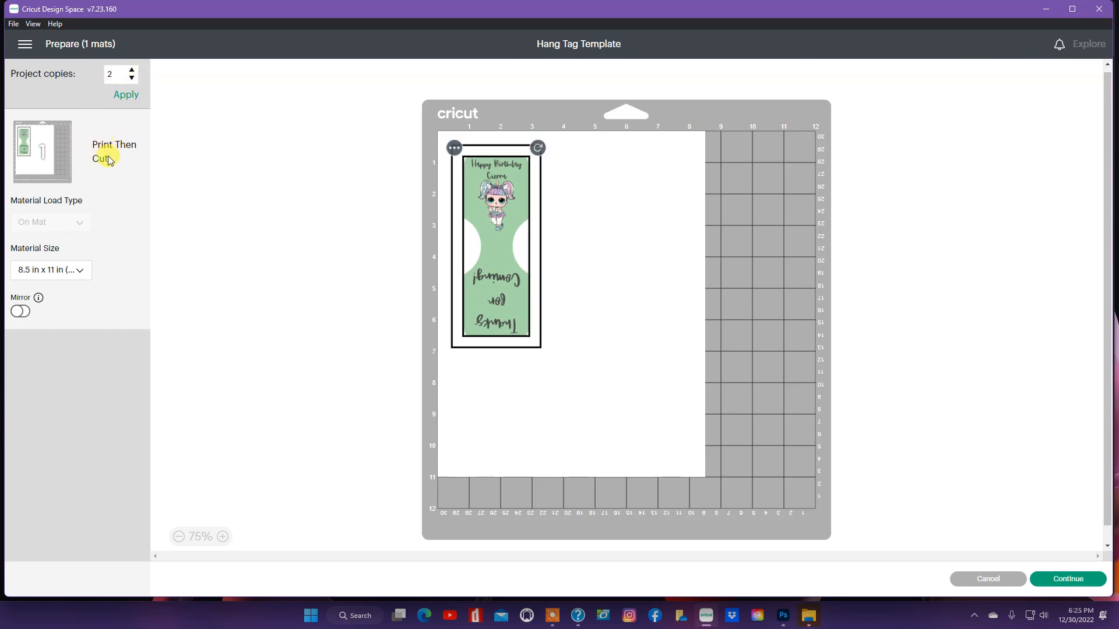
pyautogui.click(133, 95)
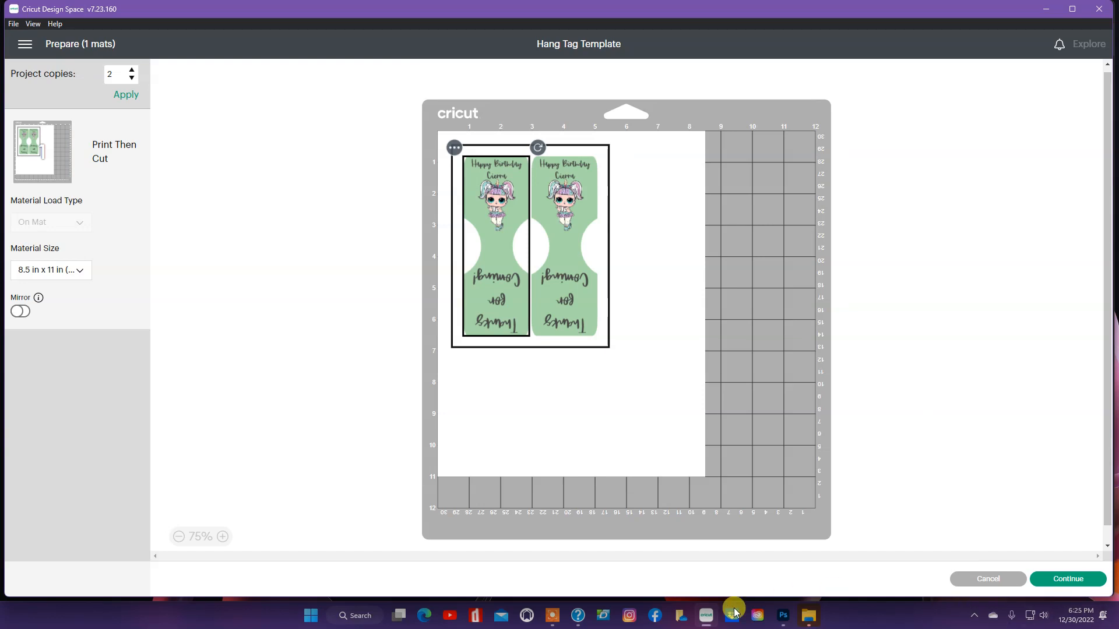
pyautogui.click(552, 619)
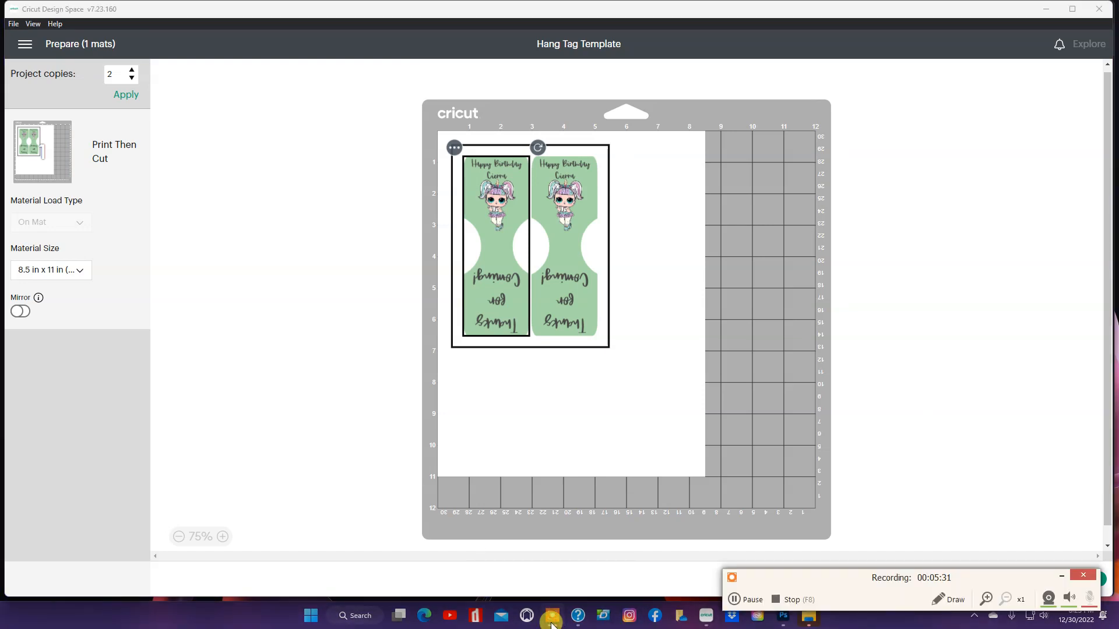